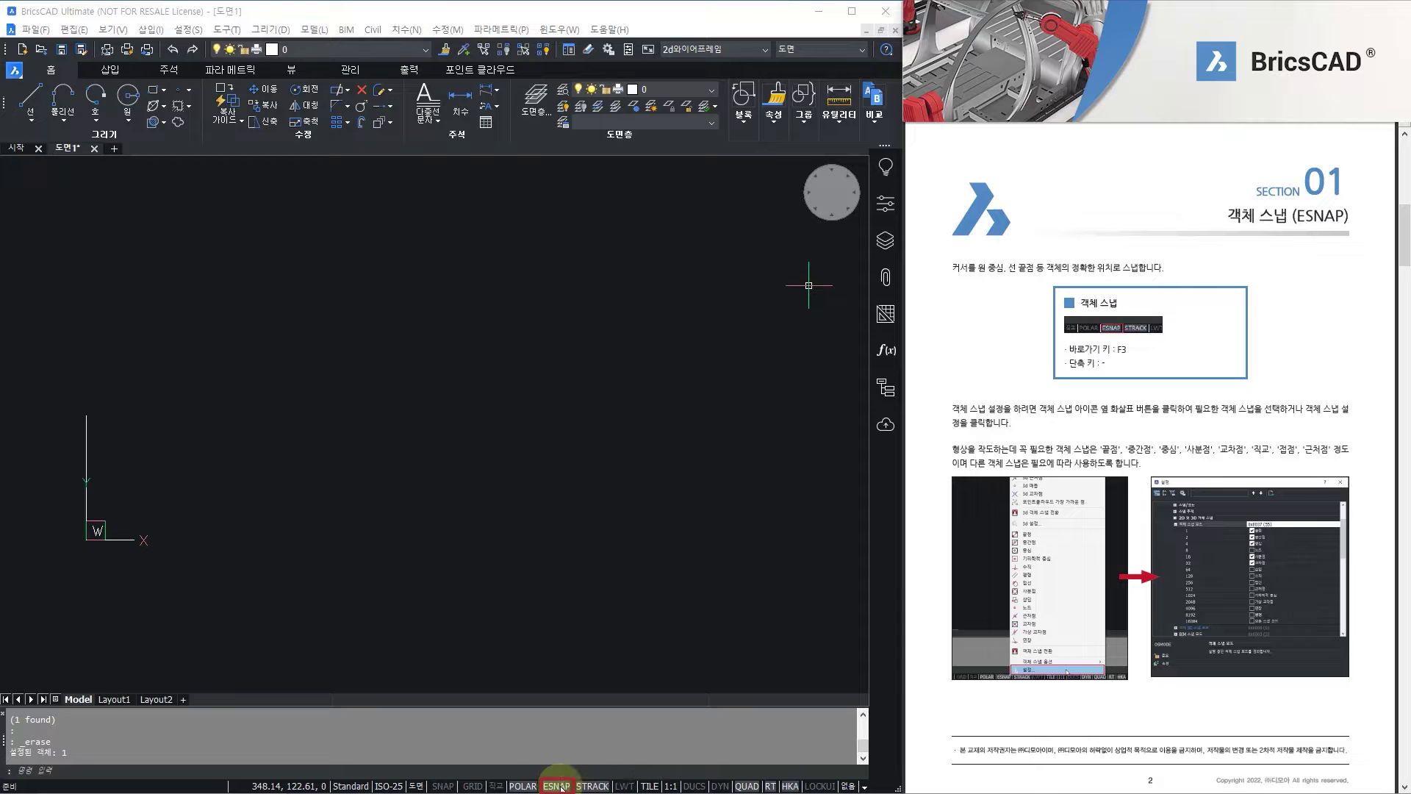
Enable the intersection (교차점) mode in the object snap settings and close the settings dialog
{"action": "left_click", "coordinate": [561, 786]}
{"action": "right_click", "coordinate": [559, 786]}
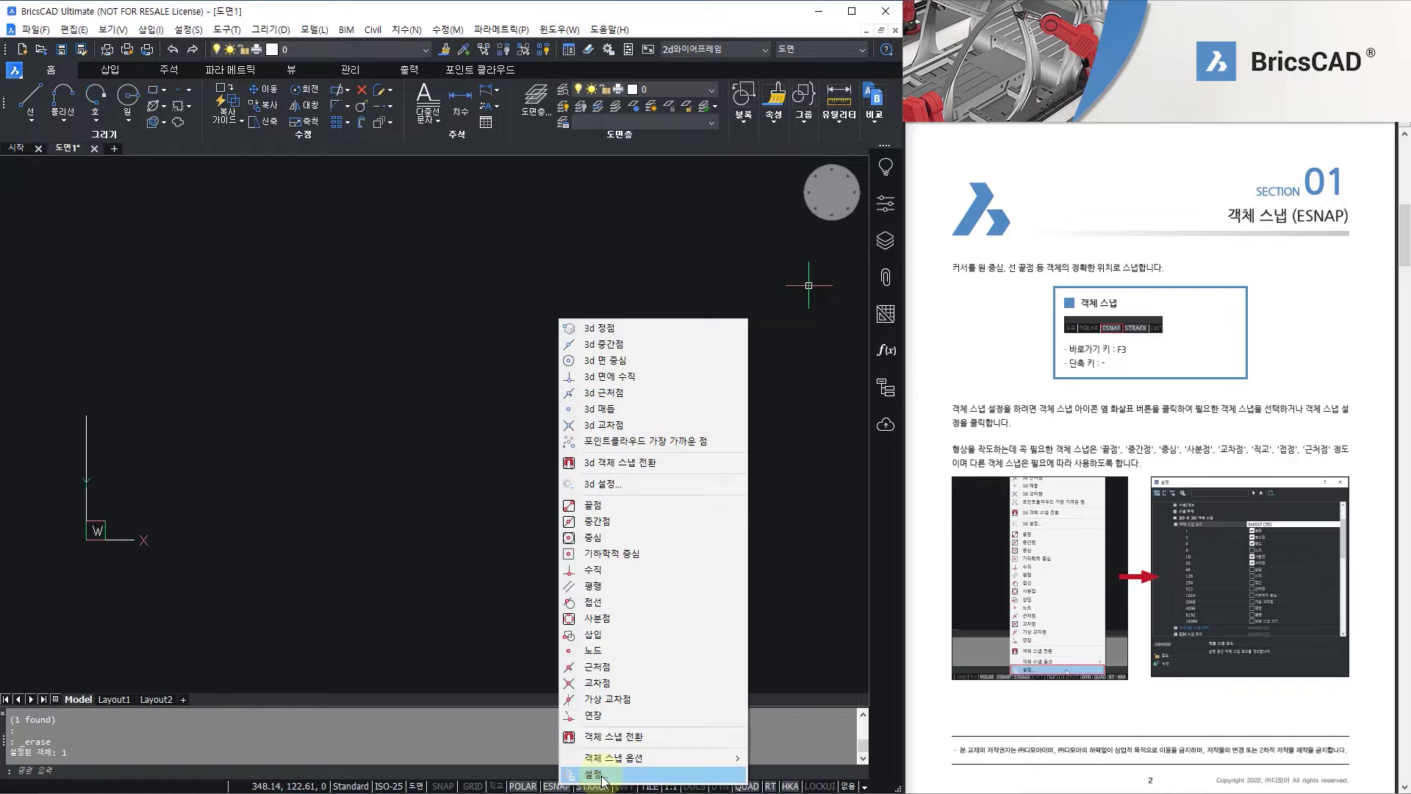
{"action": "left_click", "coordinate": [601, 776]}
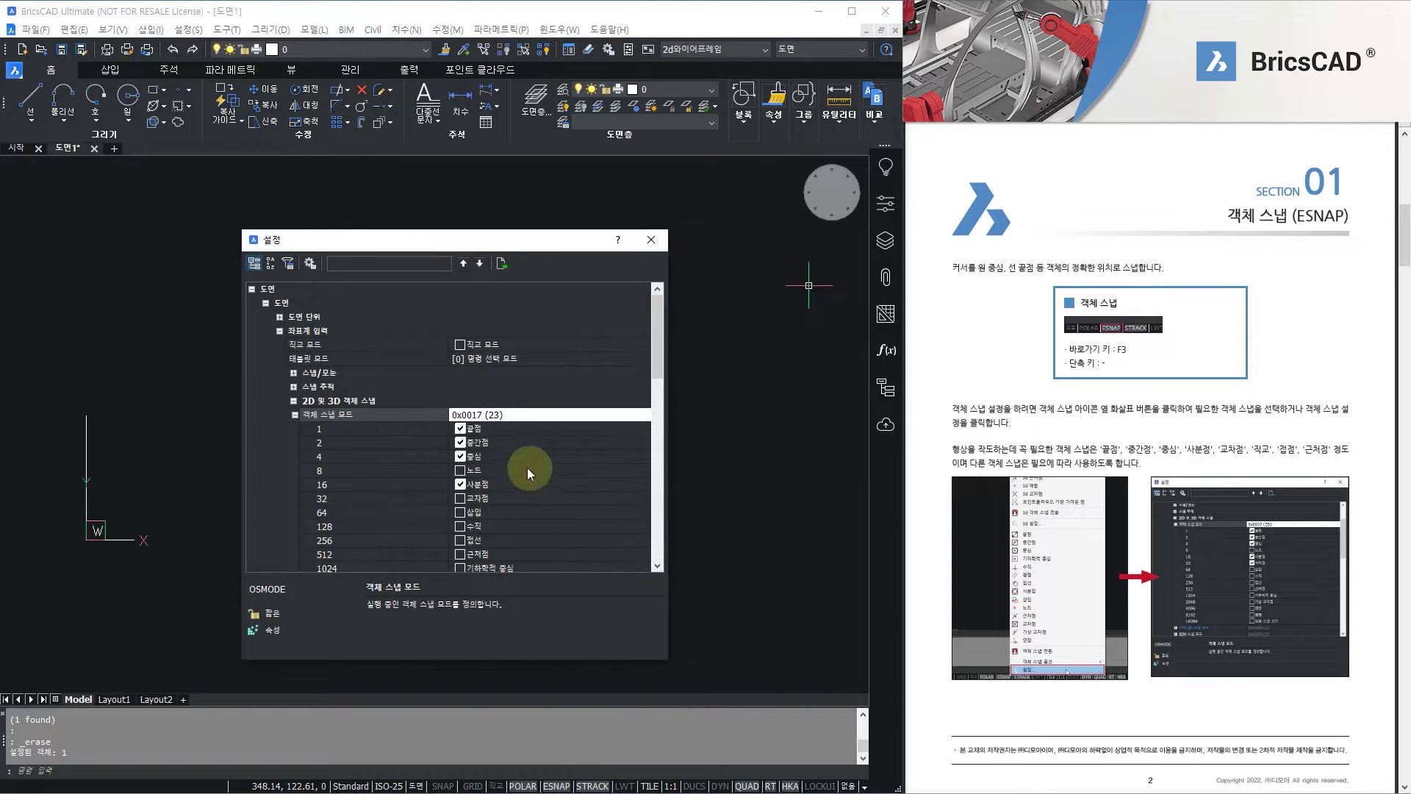
{"action": "scroll", "coordinate": [458, 435], "scroll_direction": "down", "scroll_amount": 1}
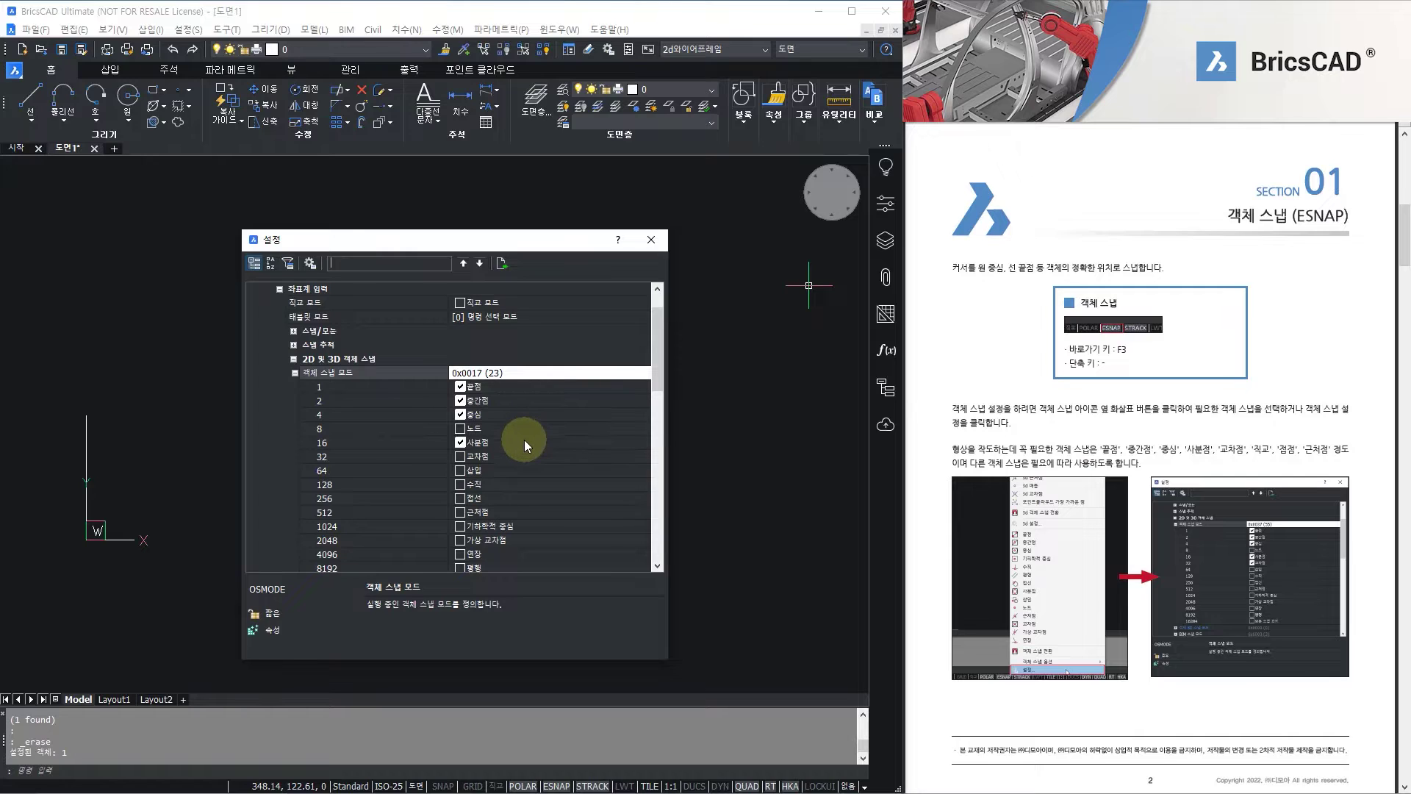
{"action": "left_click", "coordinate": [461, 457]}
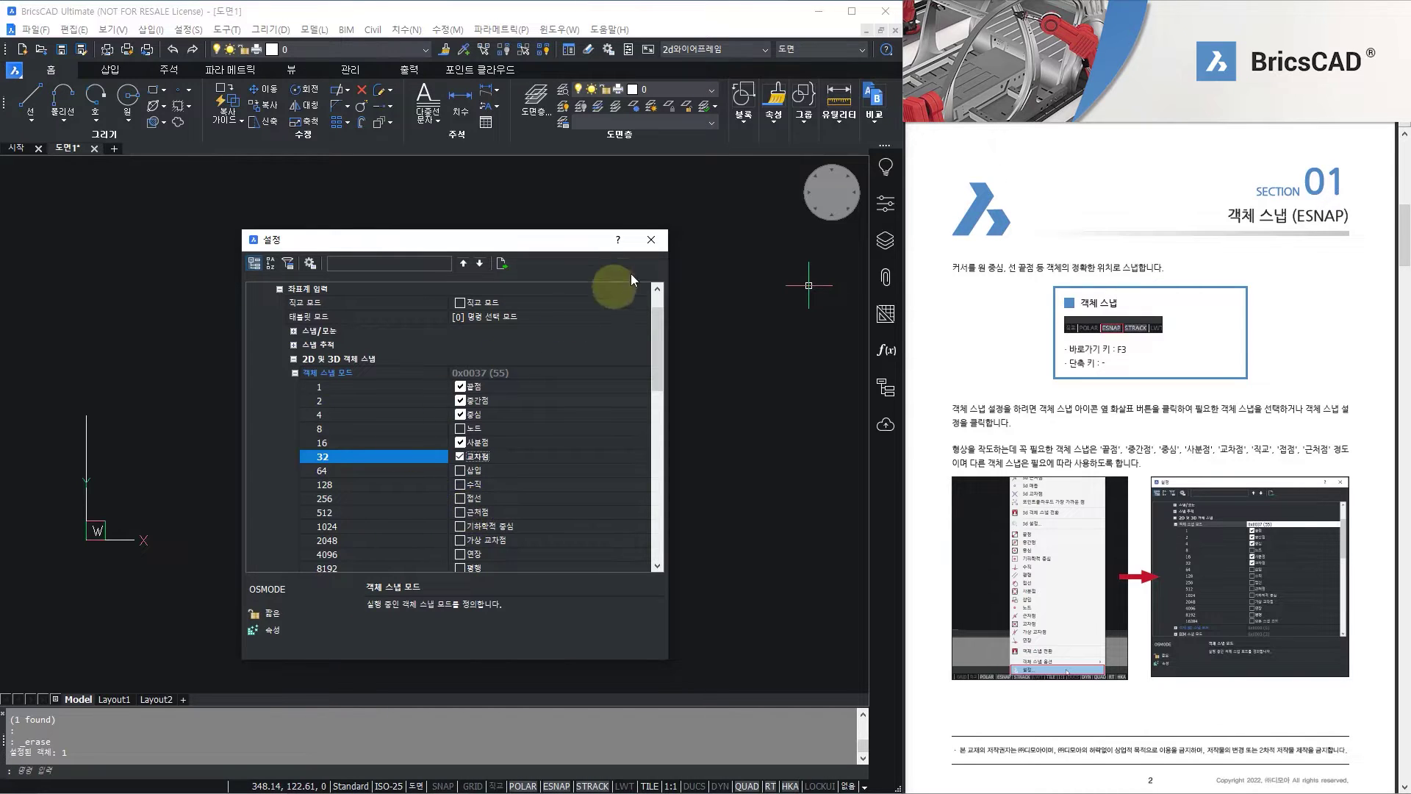
{"action": "left_click", "coordinate": [651, 239]}
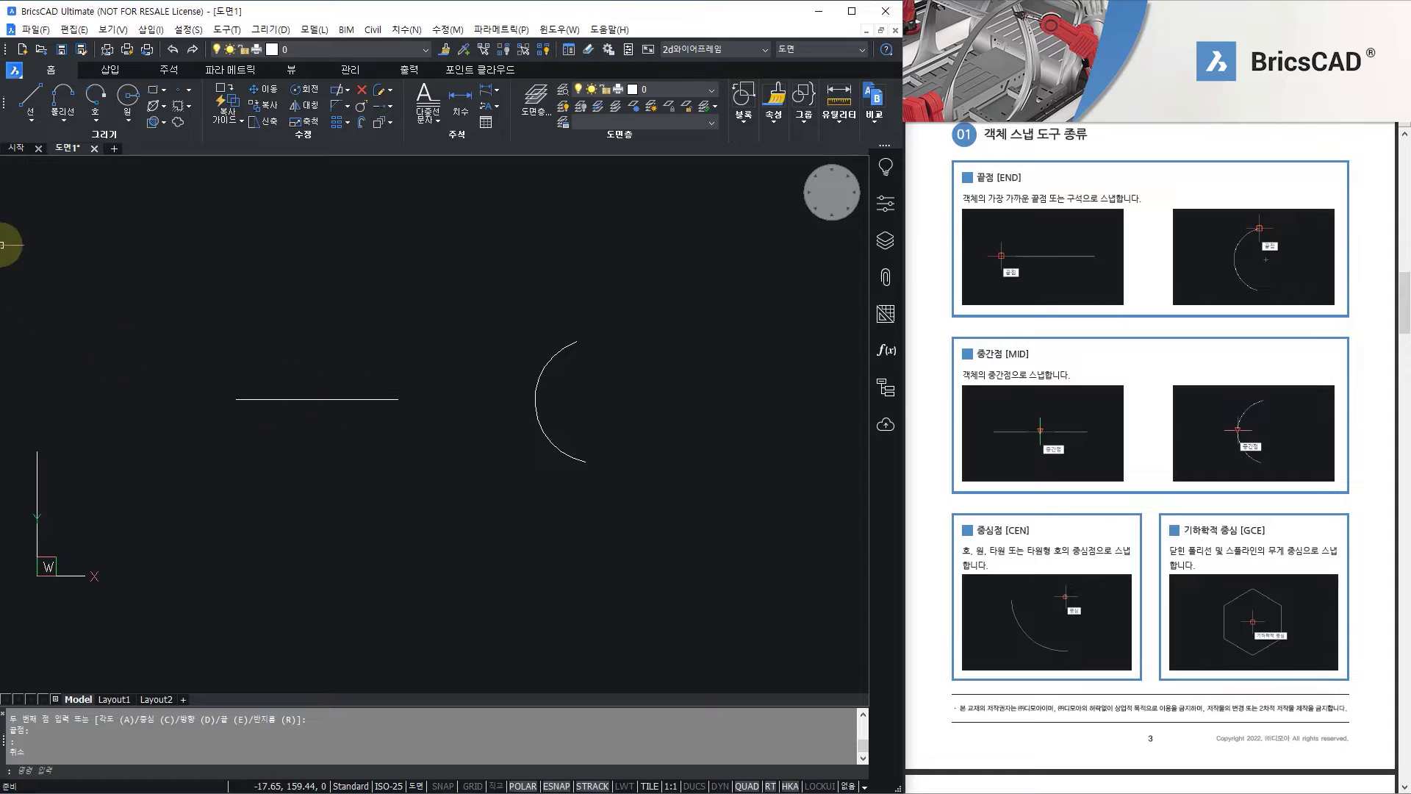
Preview the endpoint snaps on the straight line and the arc with the Line command, and cancel without drawing
{"action": "left_click", "coordinate": [28, 103]}
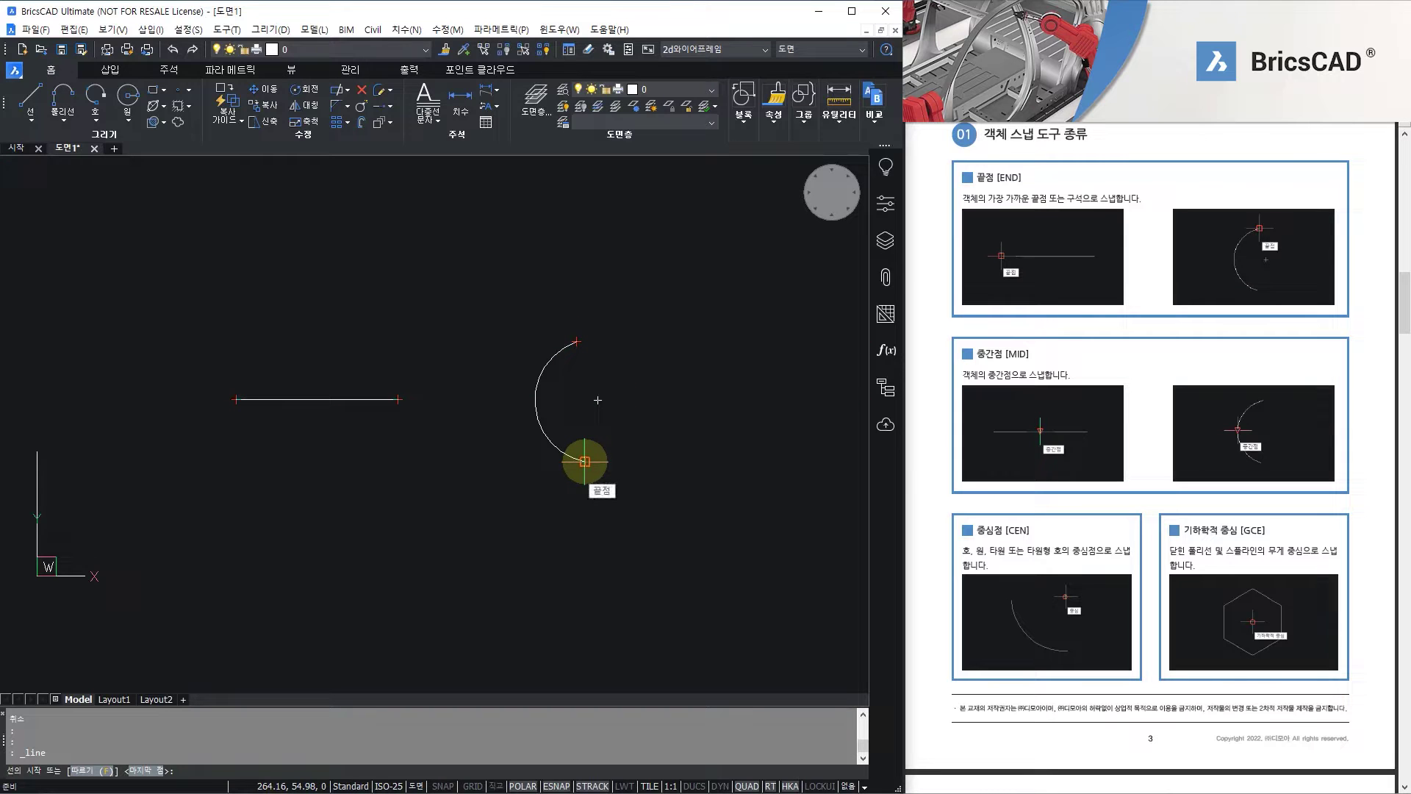
{"action": "key", "text": "Escape"}
{"action": "left_click", "coordinate": [585, 462]}
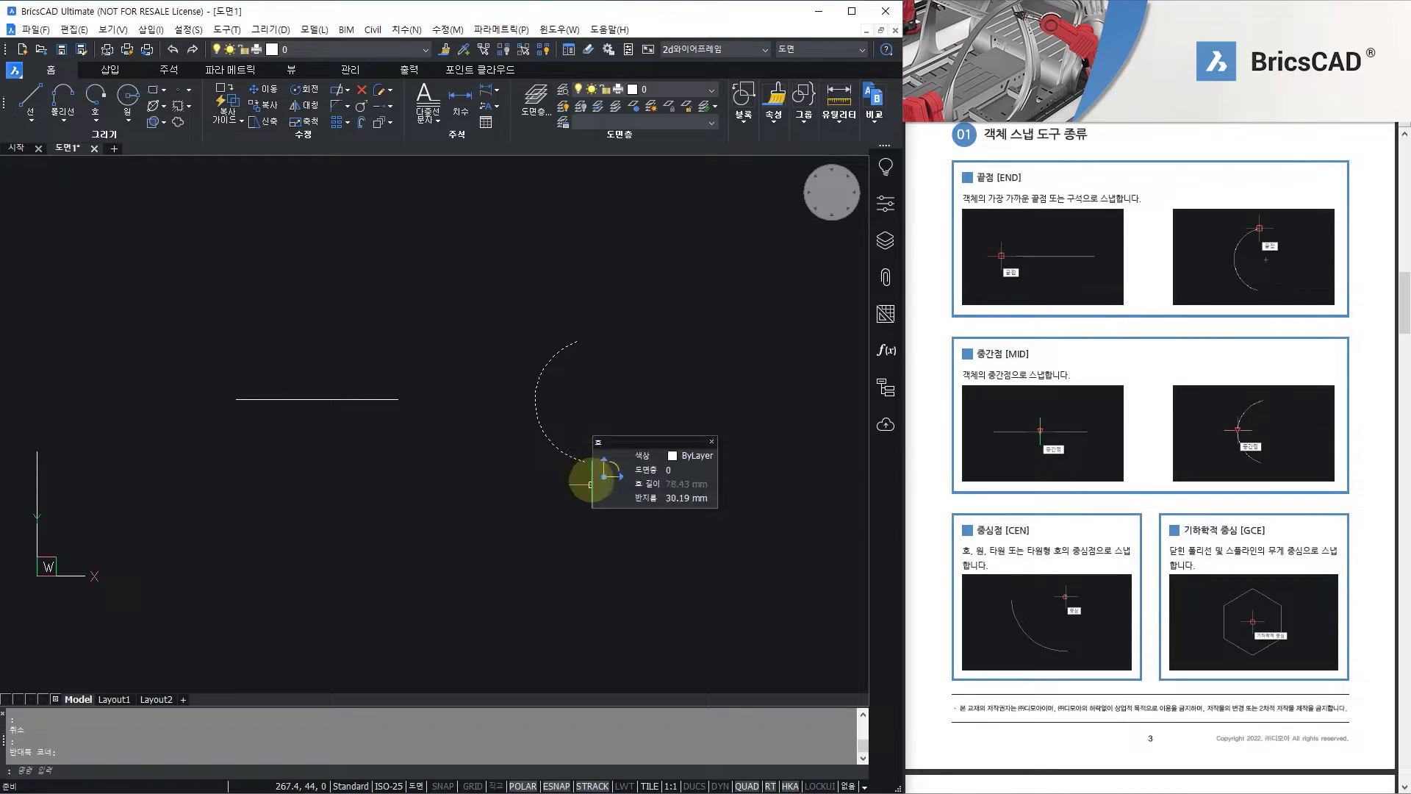
{"action": "key", "text": "Escape"}
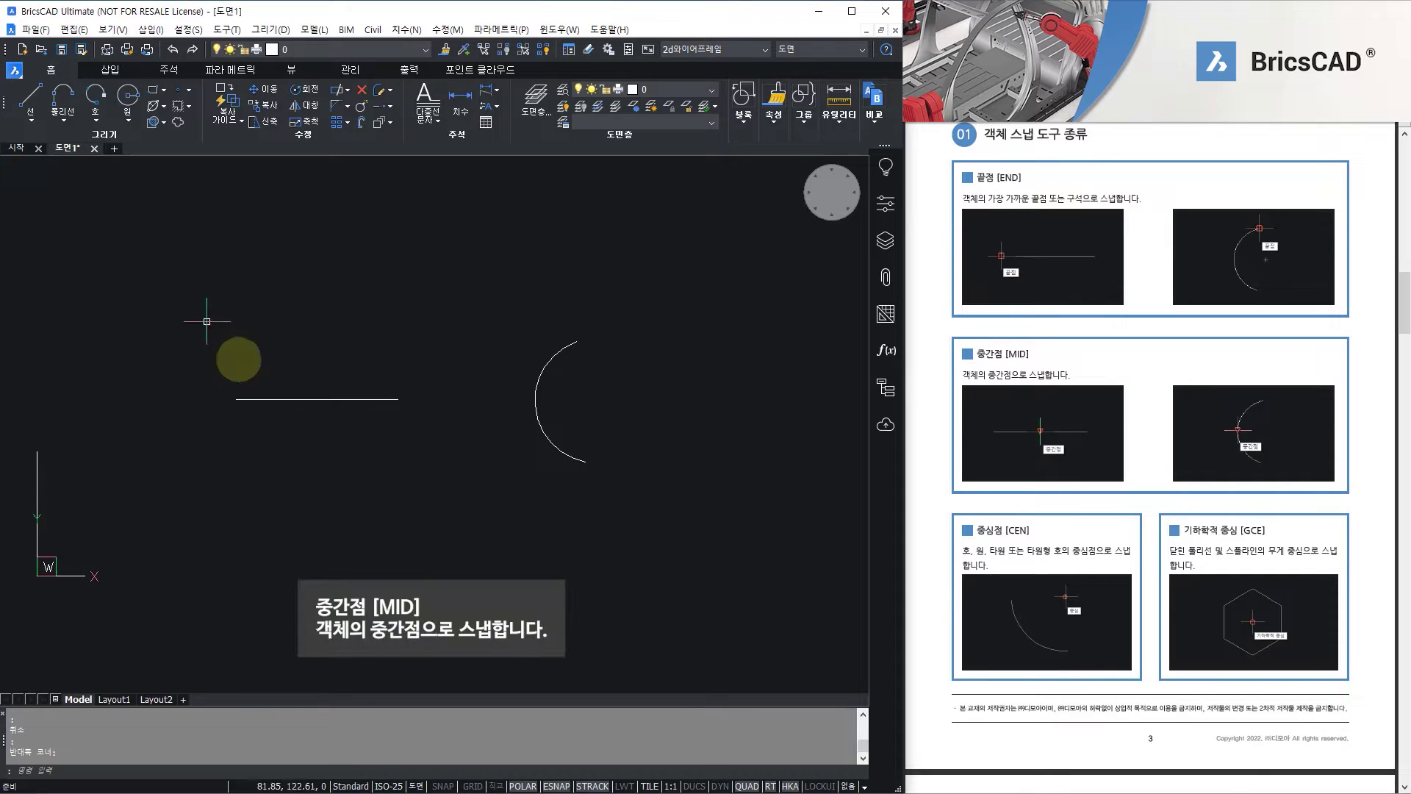
Preview the midpoint snaps on the line and arc and the arc's center snap with the Line command, drawing nothing
{"action": "left_click", "coordinate": [30, 97]}
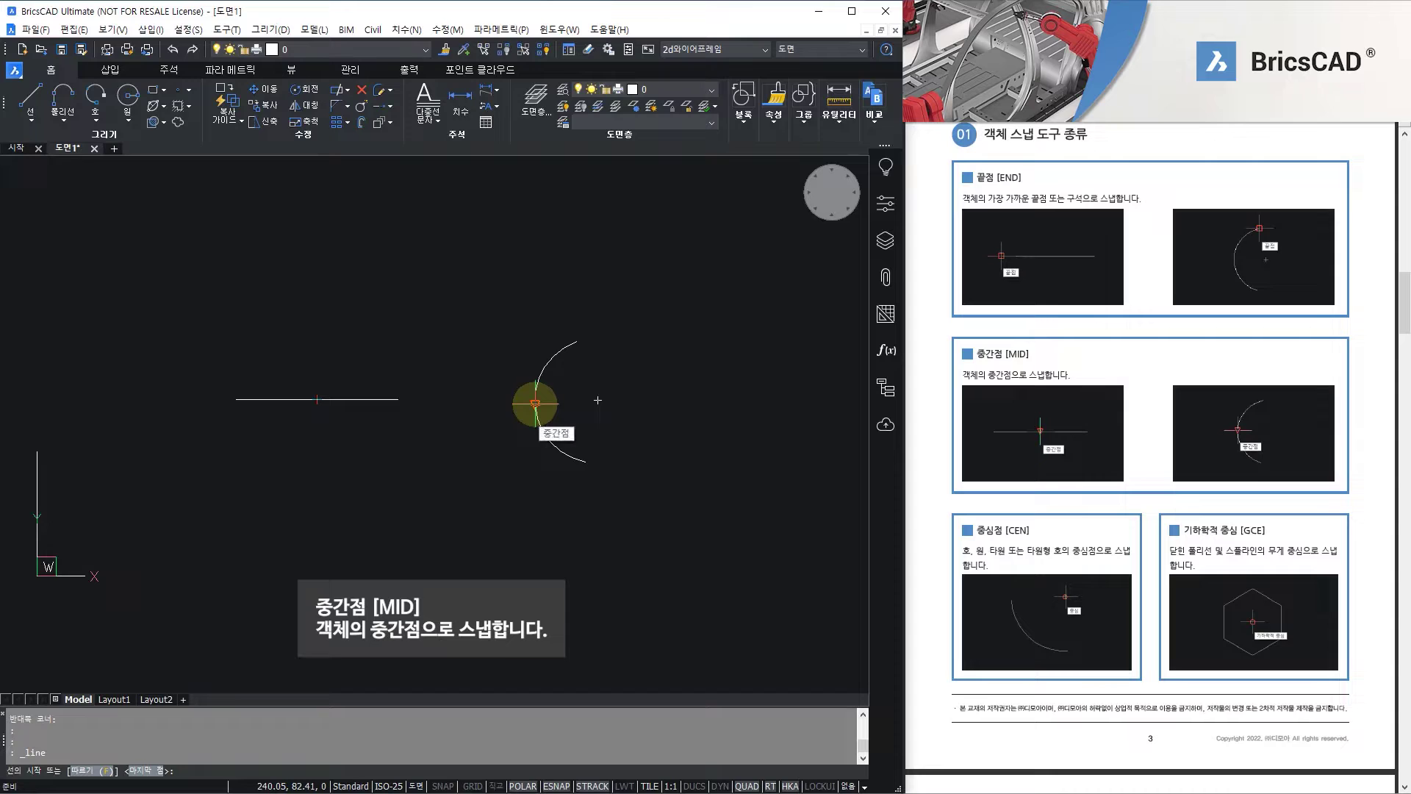
{"action": "key", "text": "Escape"}
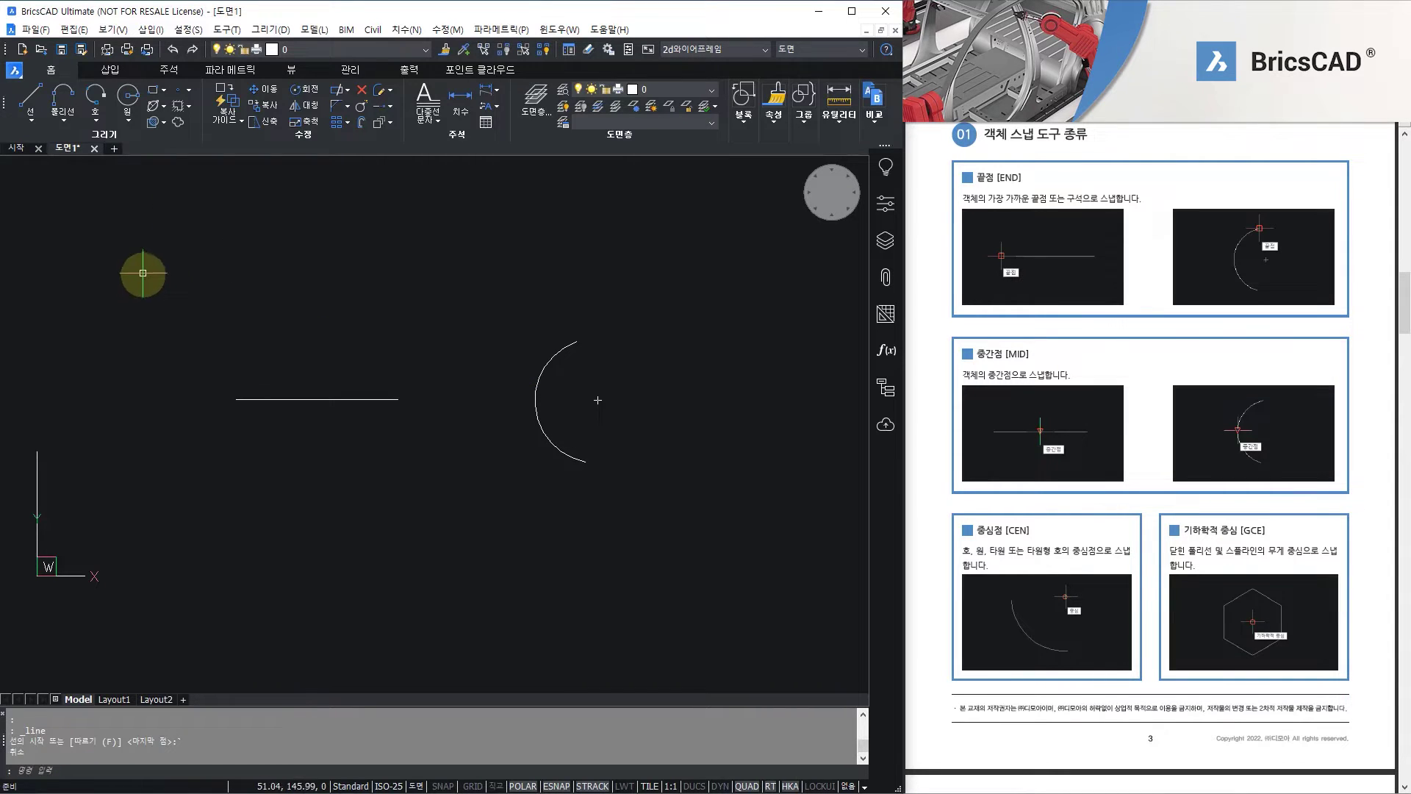
{"action": "left_click", "coordinate": [49, 110]}
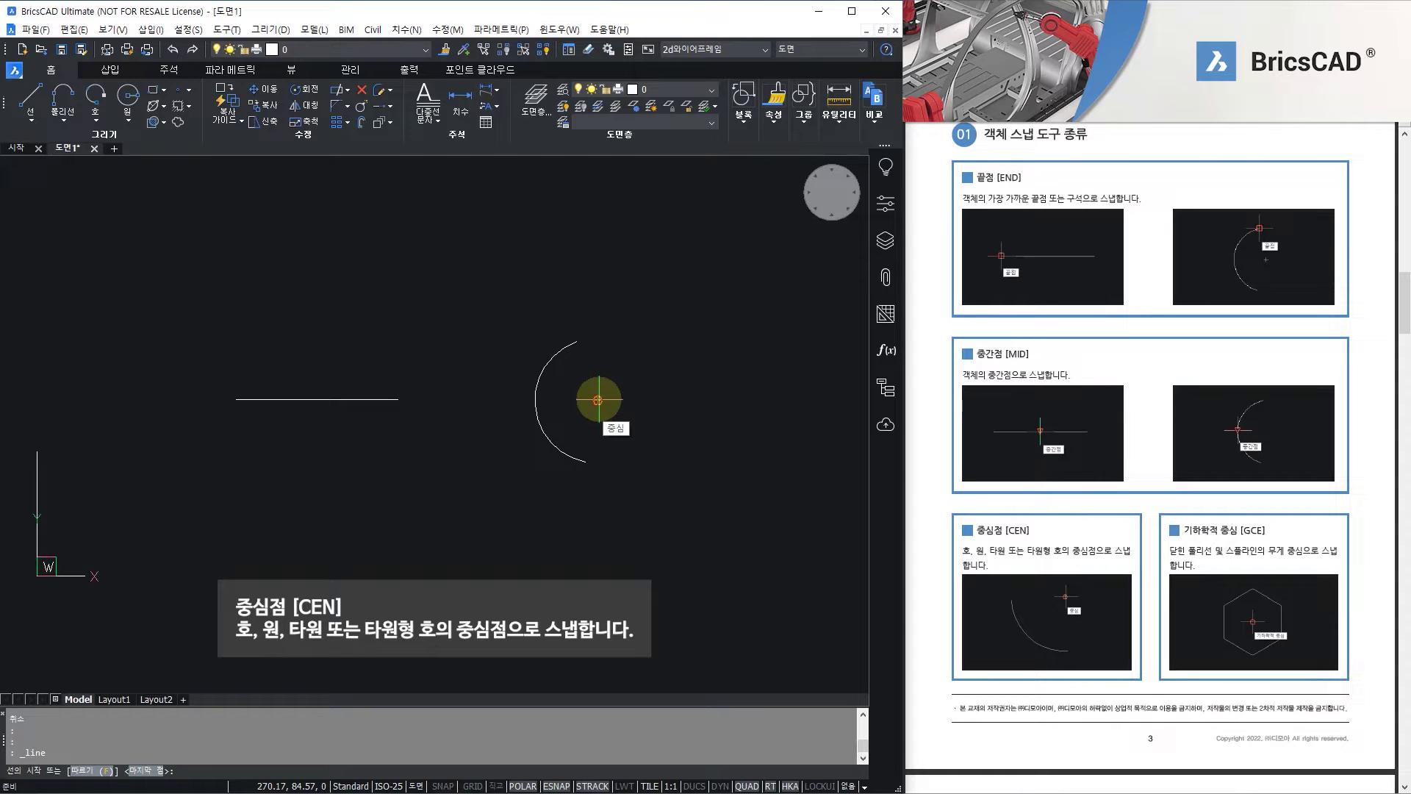
{"action": "key", "text": "Escape"}
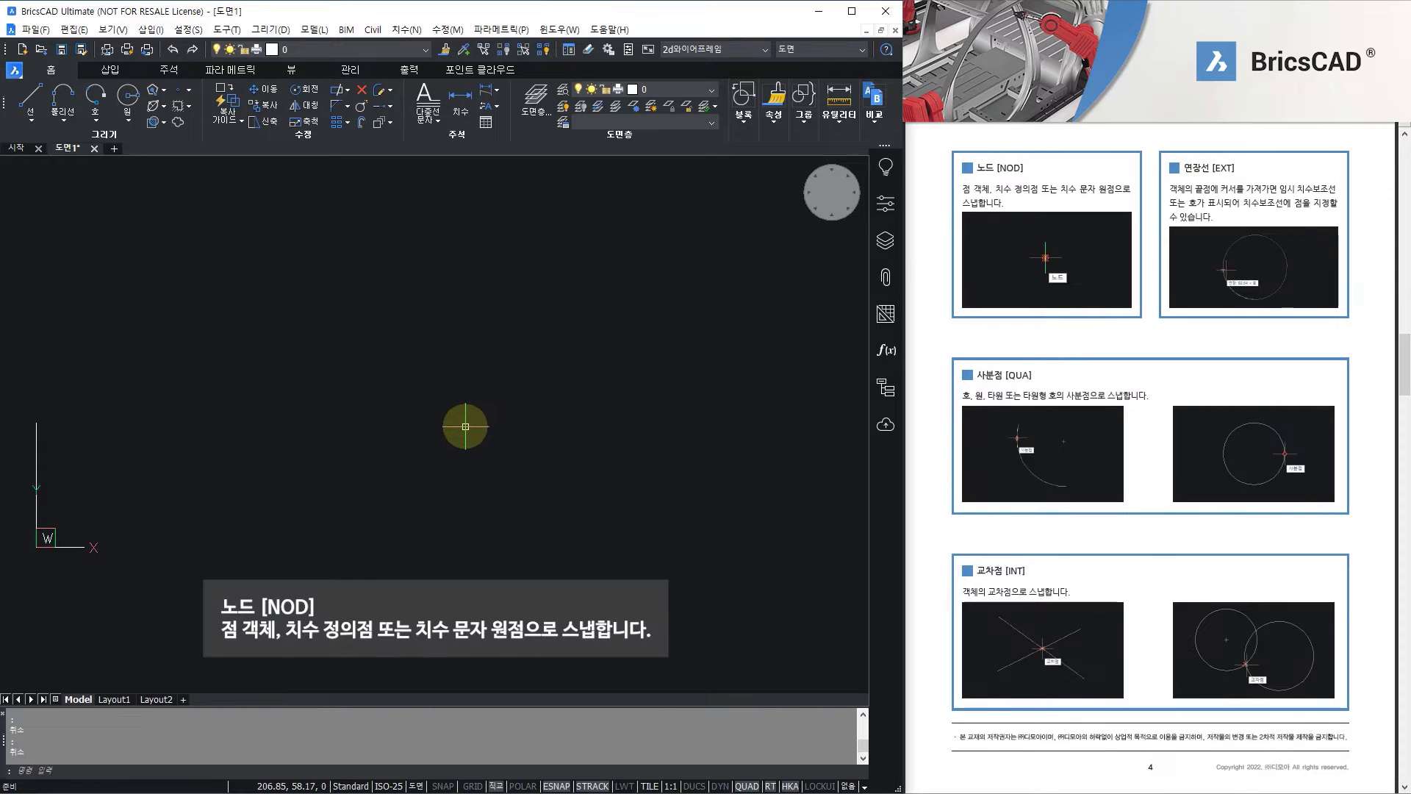
Place a single point object in the empty drawing and start the Line command to preview its node snap
{"action": "left_click", "coordinate": [189, 90]}
{"action": "left_click", "coordinate": [199, 107]}
{"action": "left_click", "coordinate": [503, 390]}
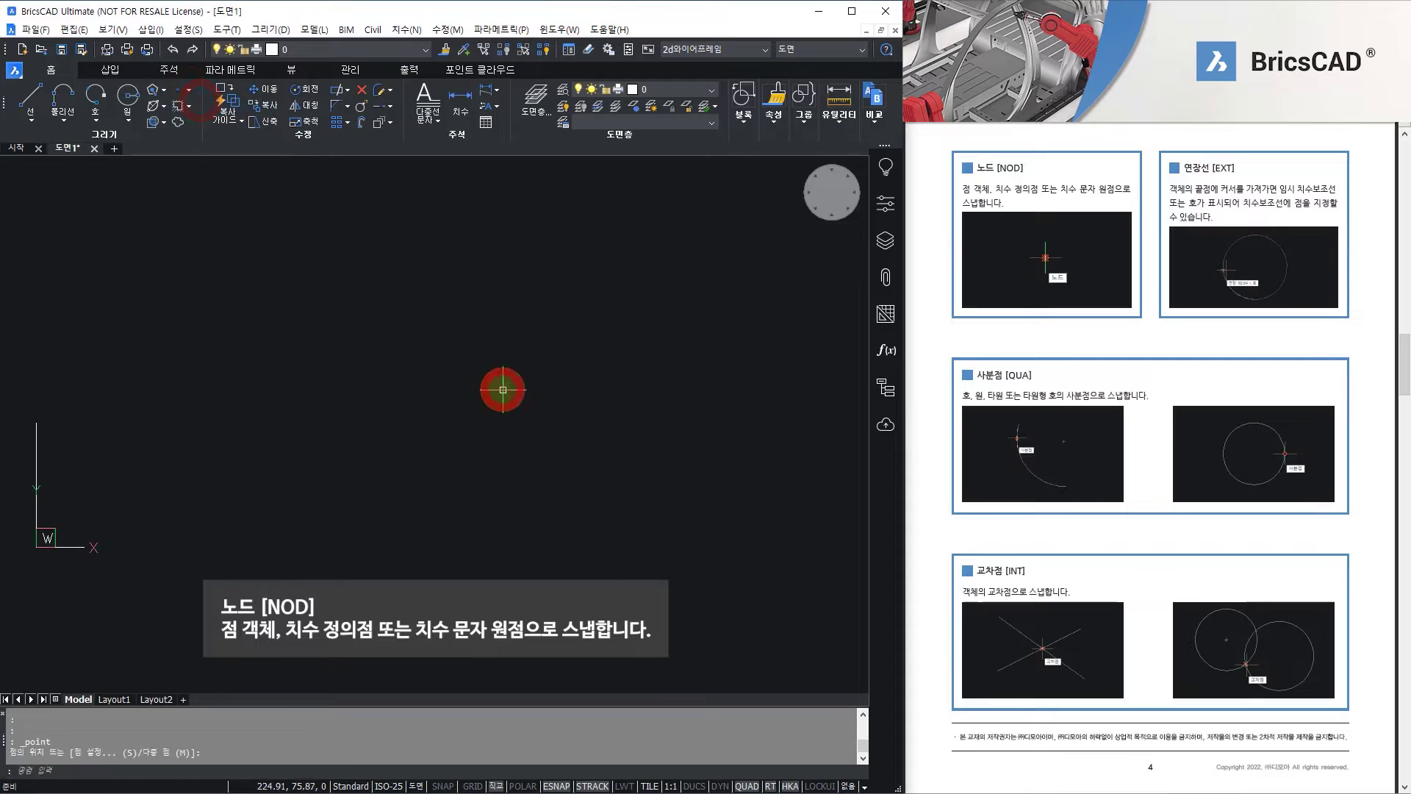
{"action": "key", "text": "Escape"}
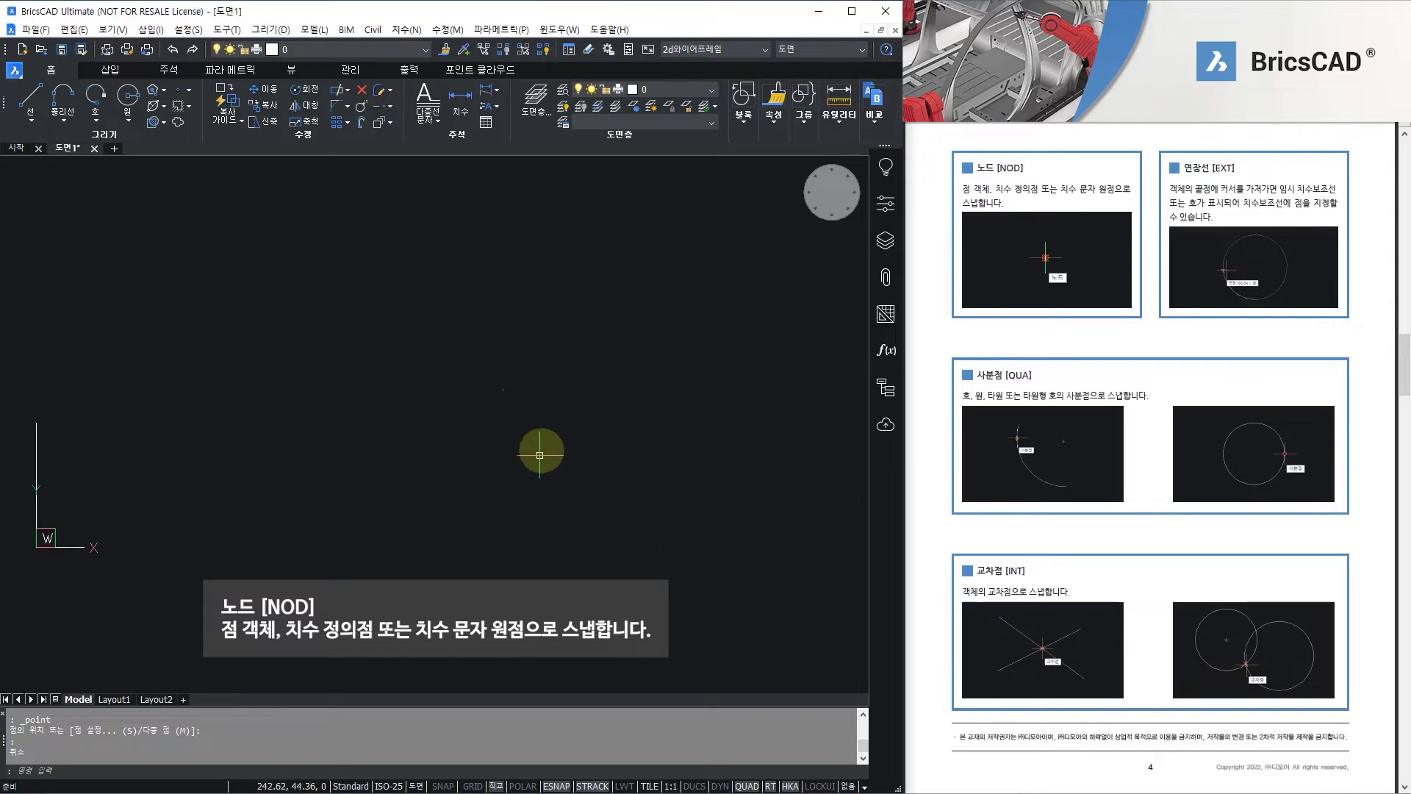
{"action": "left_click", "coordinate": [33, 97]}
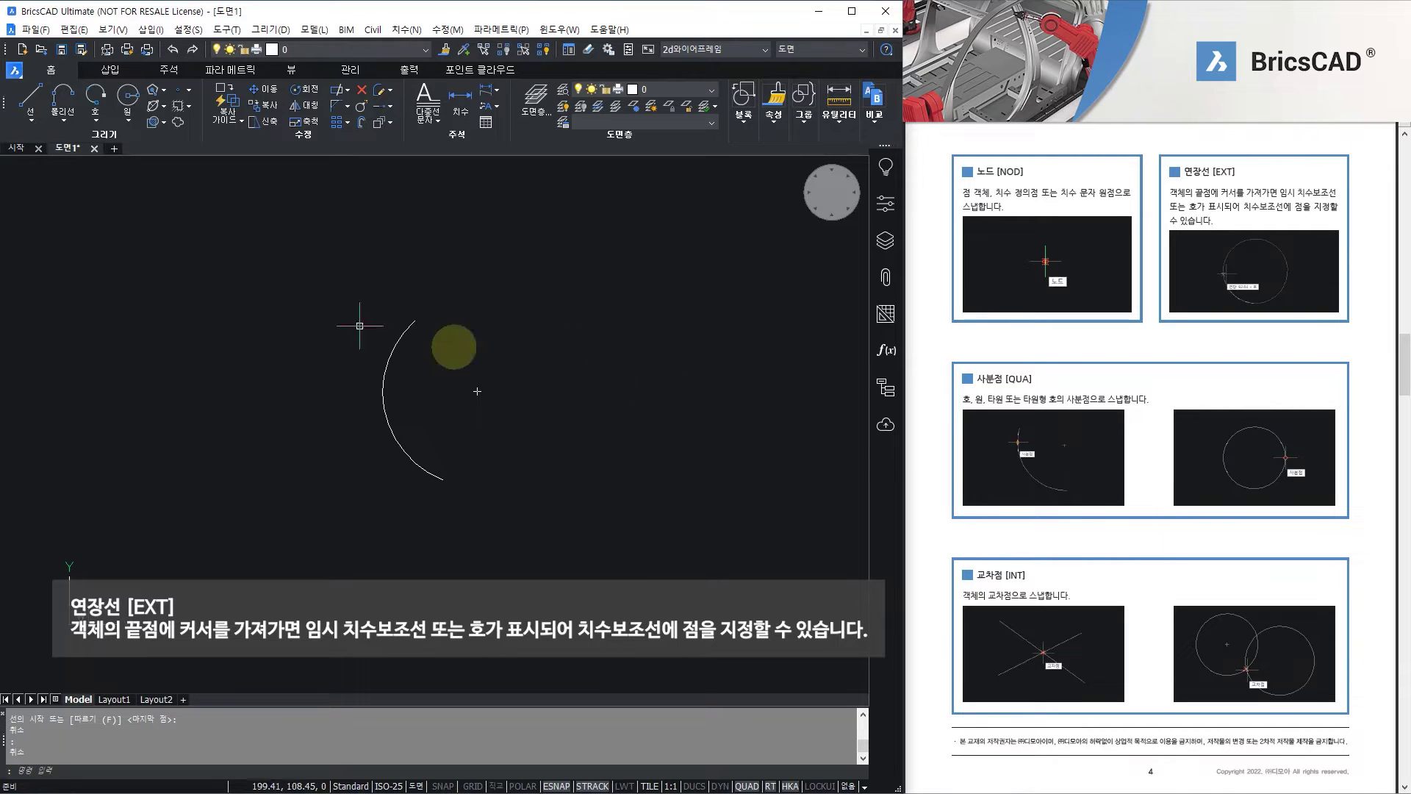
Try to start a line on the arc's extension, about 46 mm beyond its upper endpoint
{"action": "left_click", "coordinate": [40, 100]}
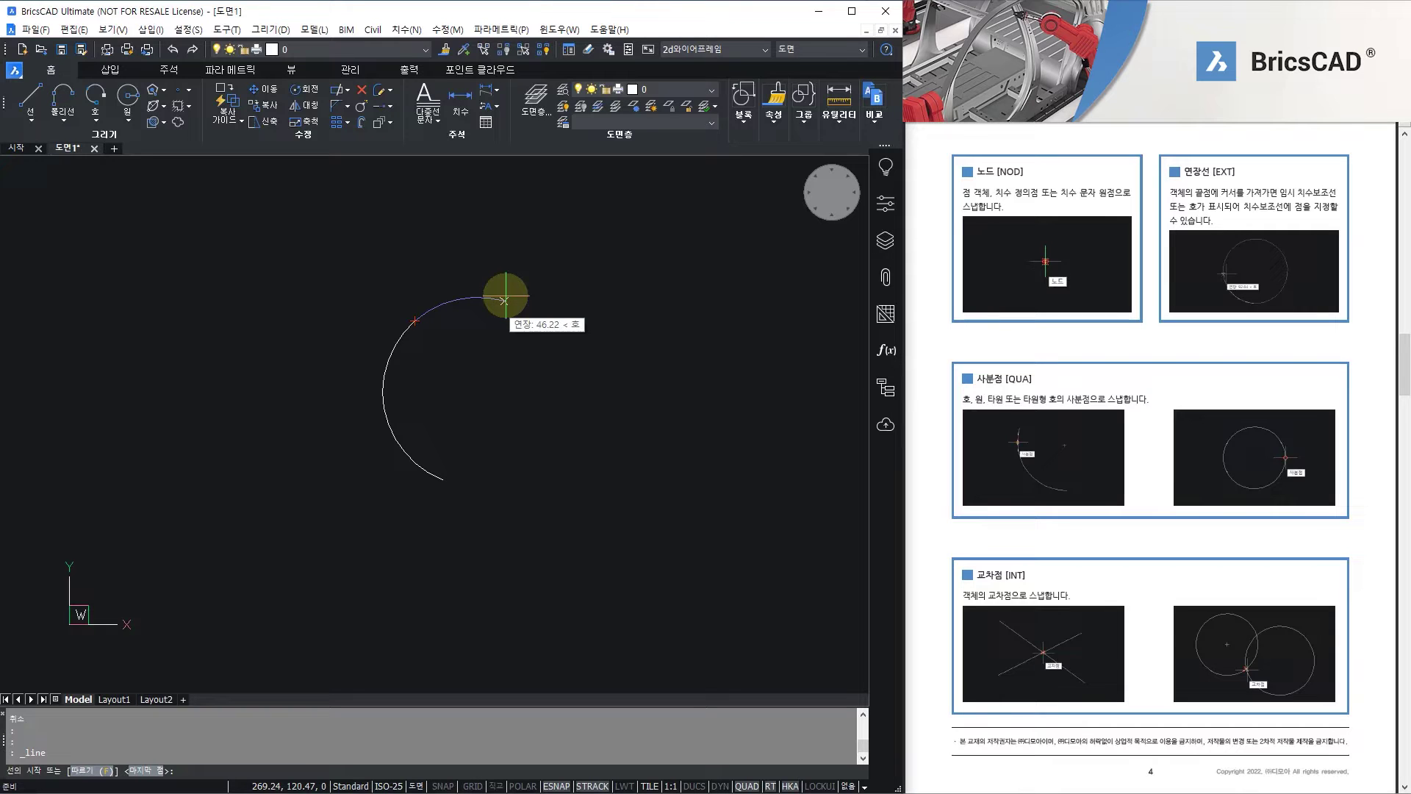
{"action": "left_click", "coordinate": [504, 301]}
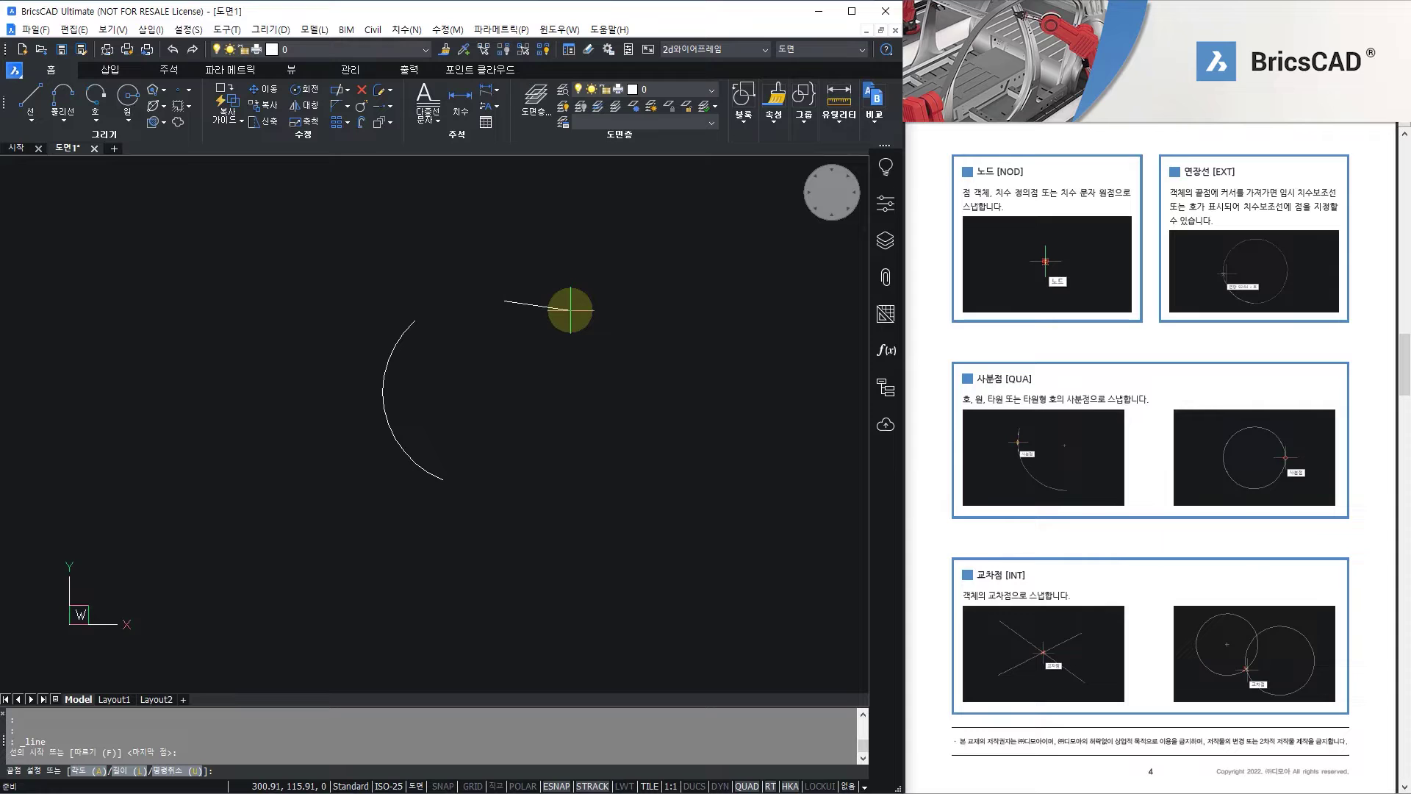
{"action": "key", "text": "Escape"}
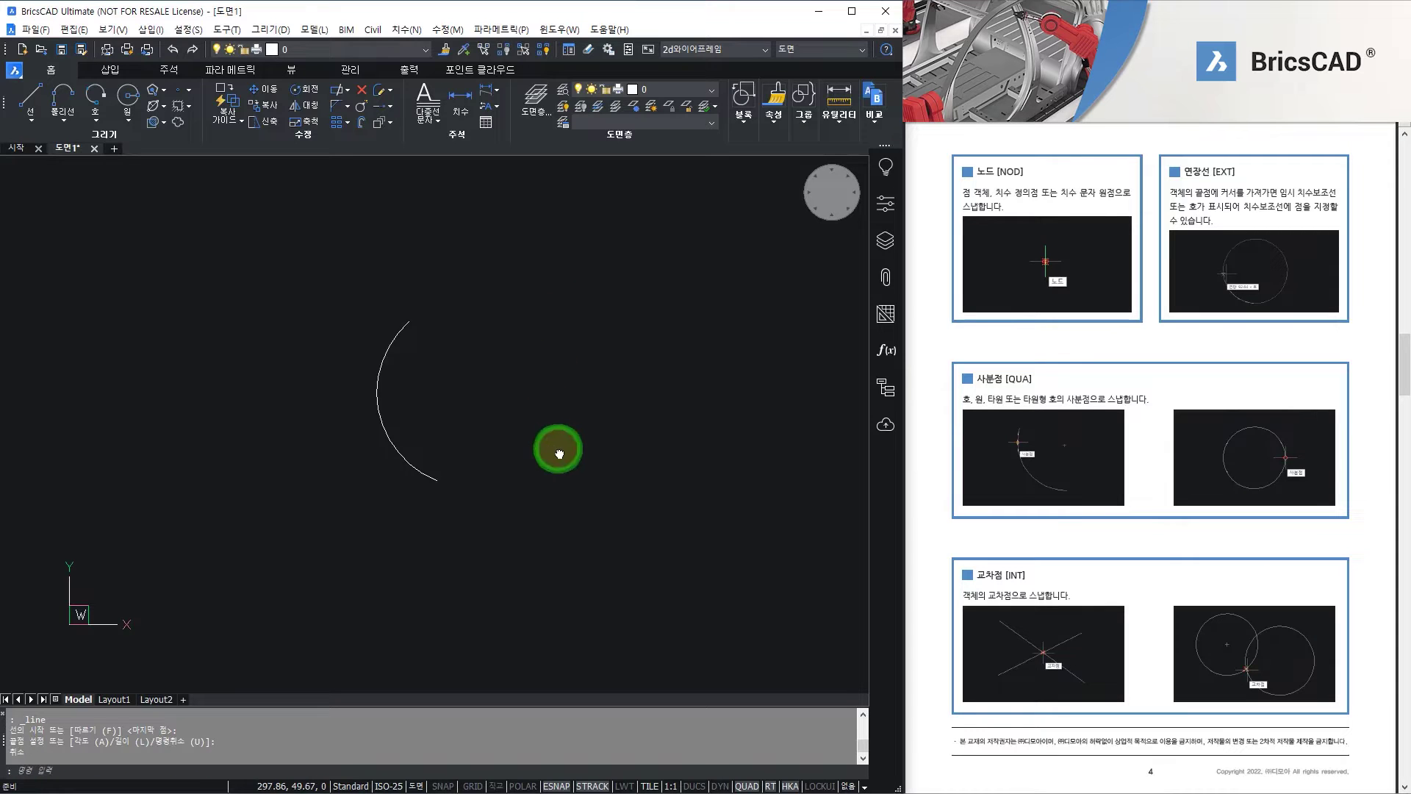
Draw a circle with a radius of about 41 mm to the right of the arc
{"action": "middle_click_drag", "start_coordinate": [554, 450], "coordinate": [478, 441]}
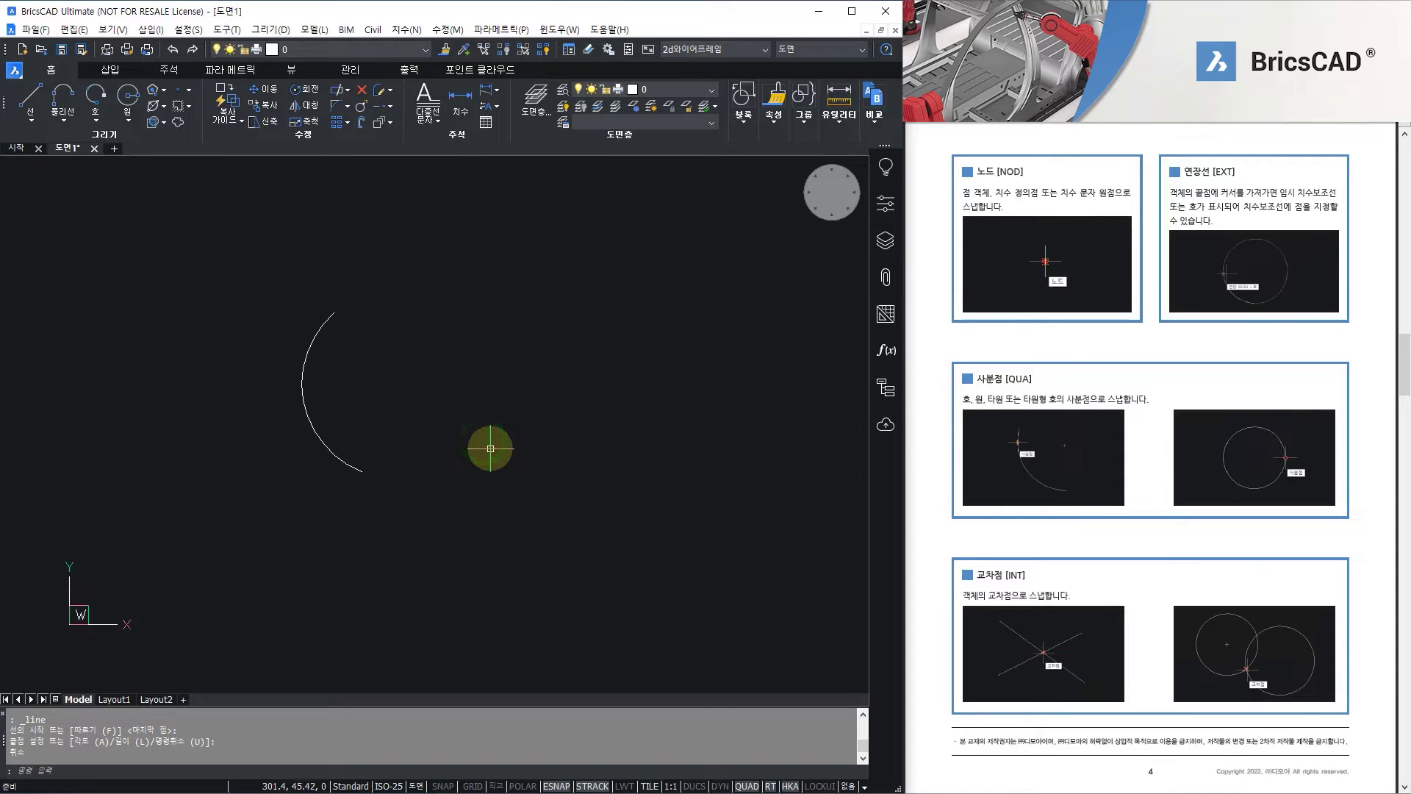
{"action": "left_click", "coordinate": [128, 95]}
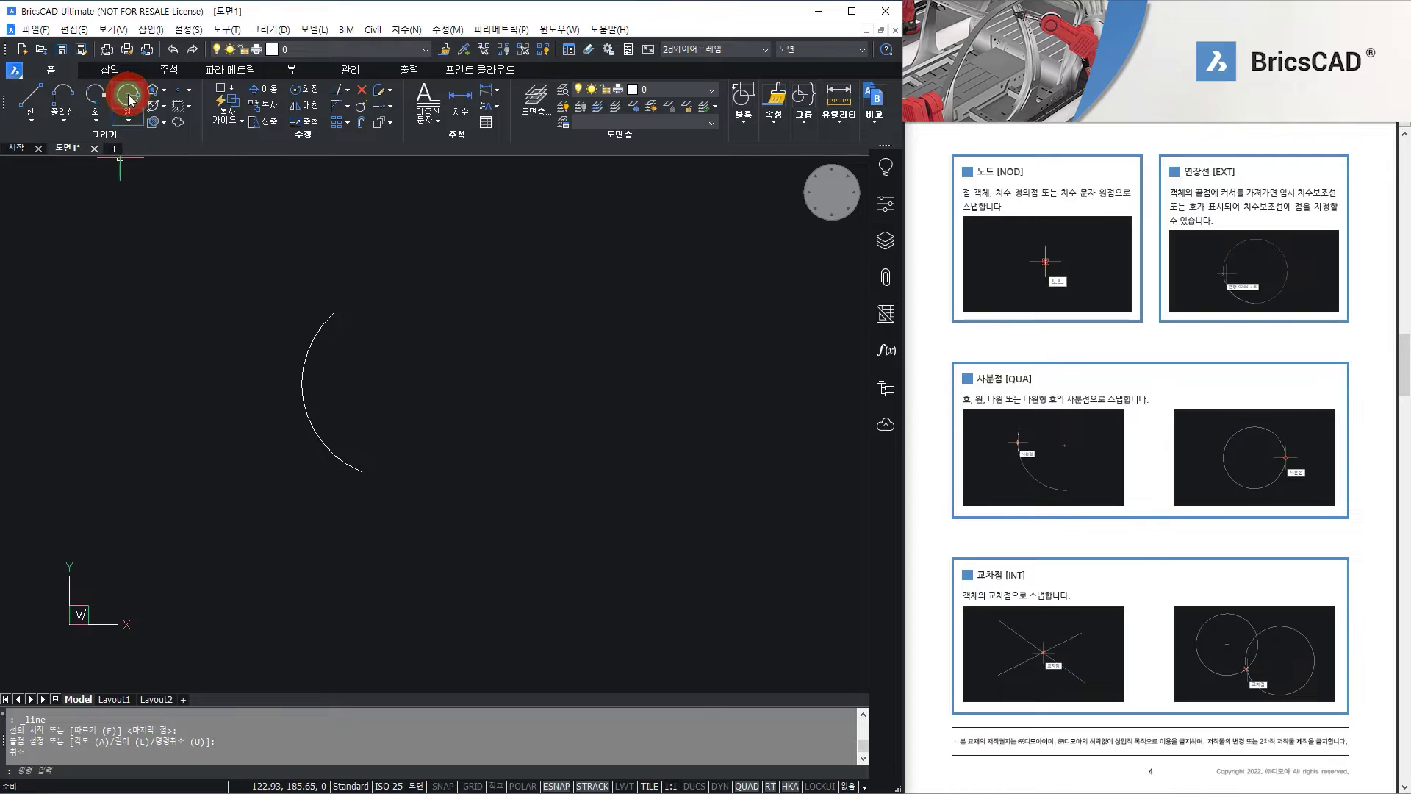
{"action": "left_click", "coordinate": [650, 381]}
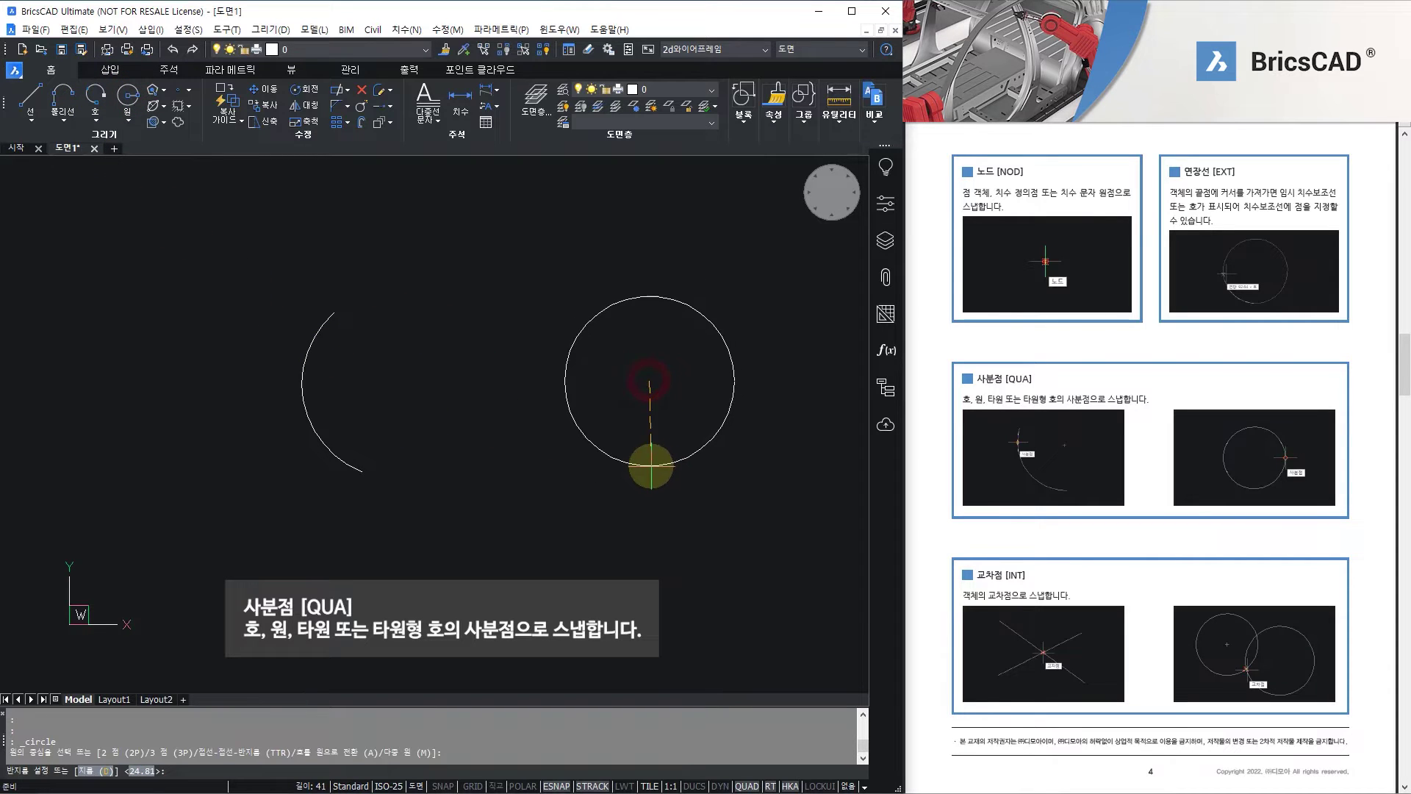
{"action": "left_click", "coordinate": [650, 466]}
{"action": "key", "text": "Escape"}
With the Line command, preview the quadrant snaps on the arc and circle and the intersection snaps of the crossing lines and circles
{"action": "left_click", "coordinate": [31, 96]}
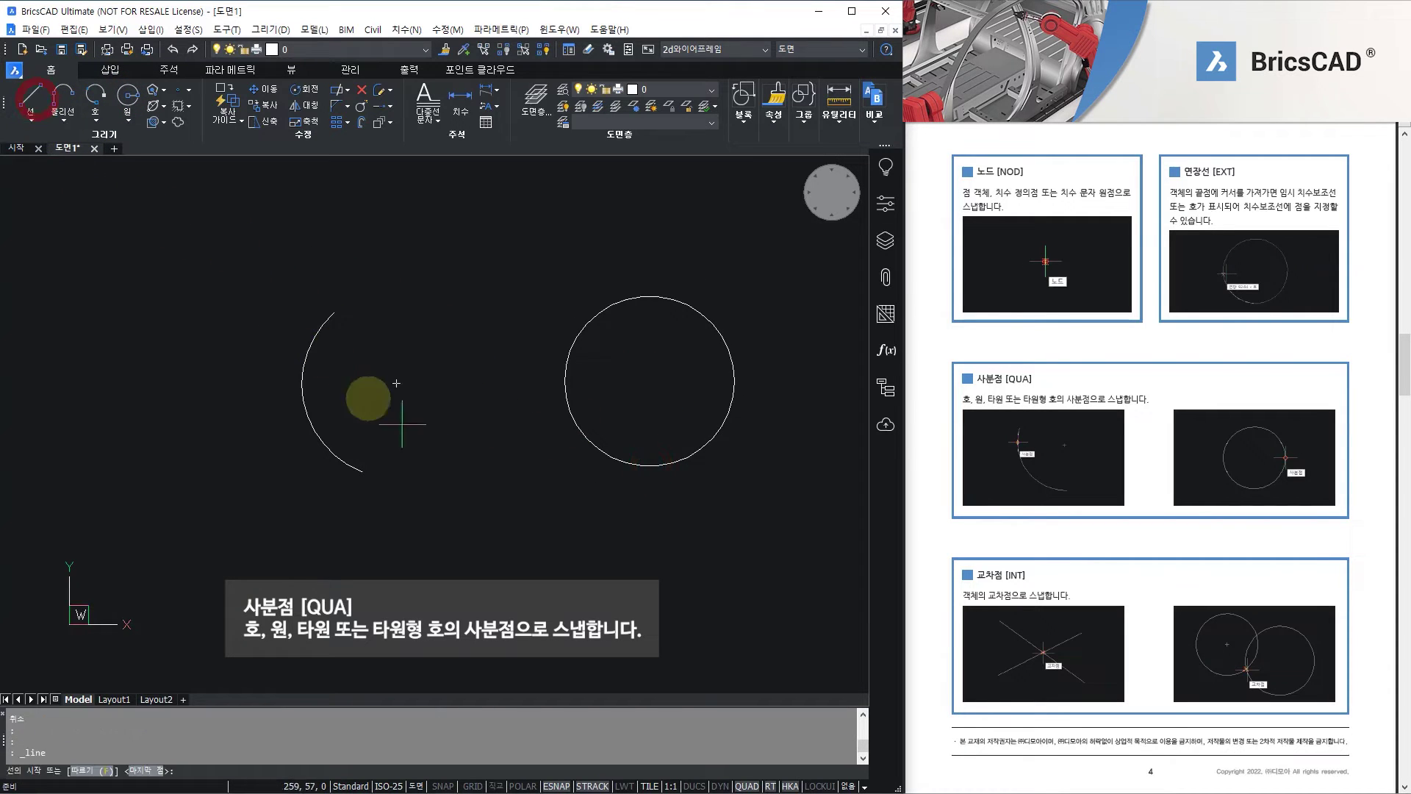
{"action": "middle_click_drag", "start_coordinate": [526, 491], "coordinate": [469, 491]}
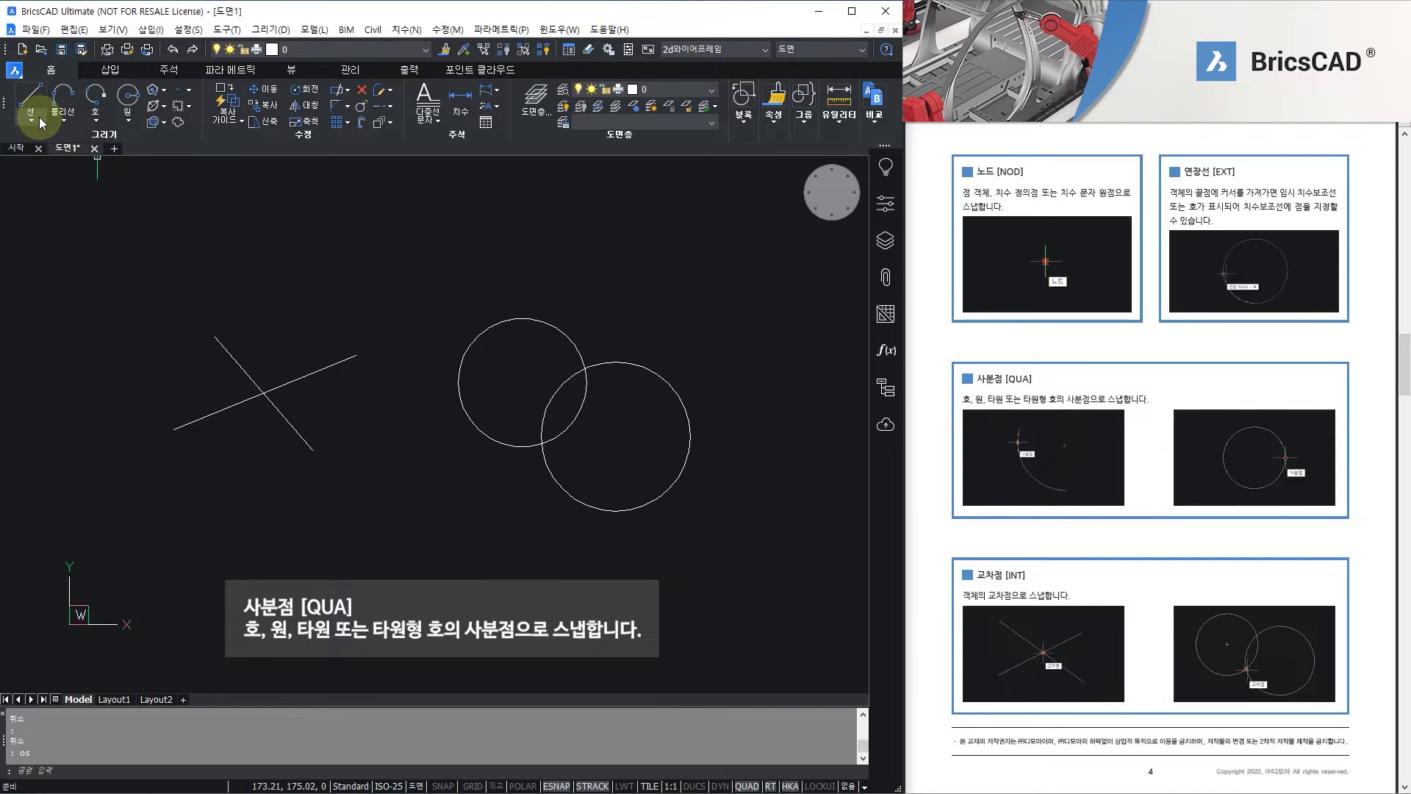
{"action": "left_click", "coordinate": [33, 97]}
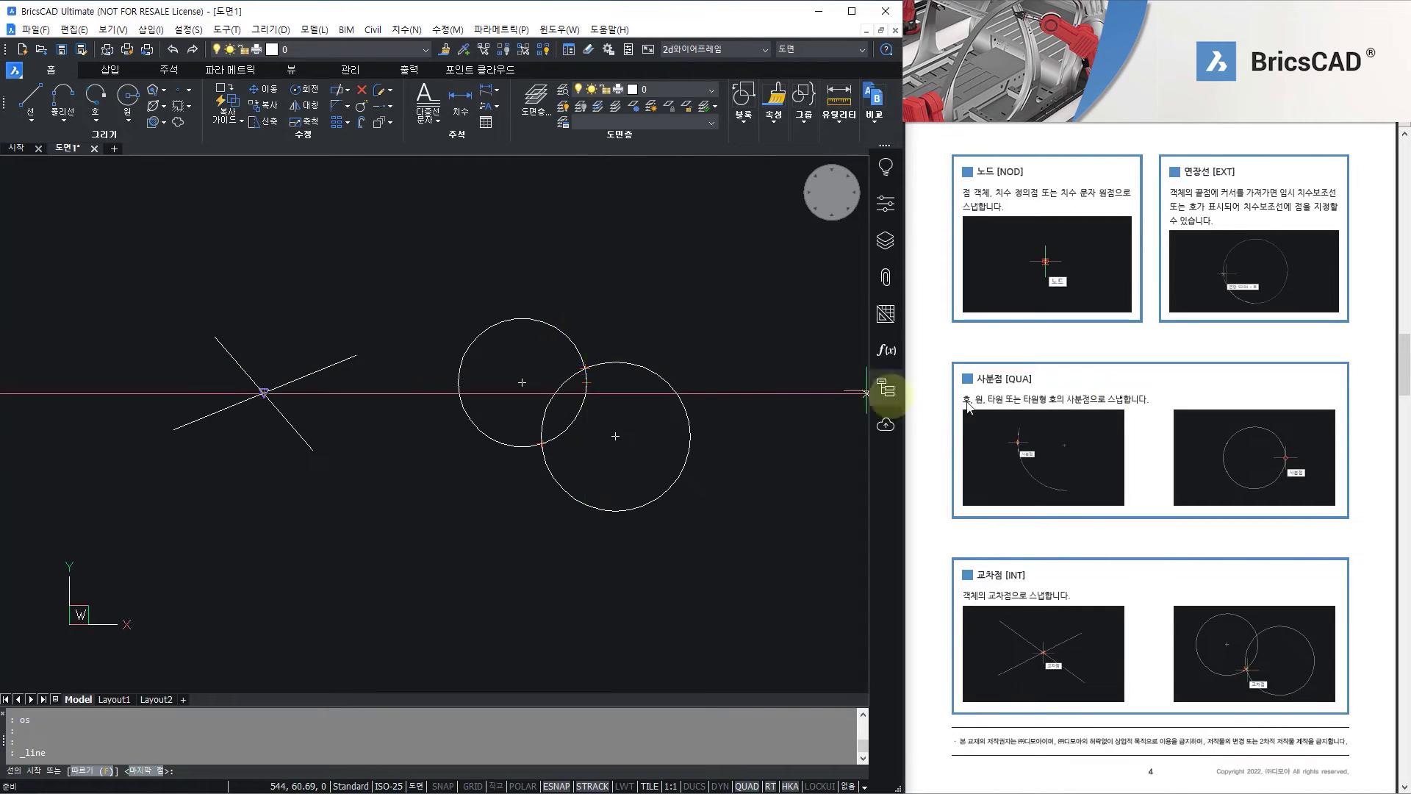
{"action": "key", "text": "Escape"}
Bring up the manual page covering the insertion snap and start the Line command to preview that snap on the BricsCAD text
{"action": "scroll", "coordinate": [1108, 463], "scroll_direction": "down", "scroll_amount": 5}
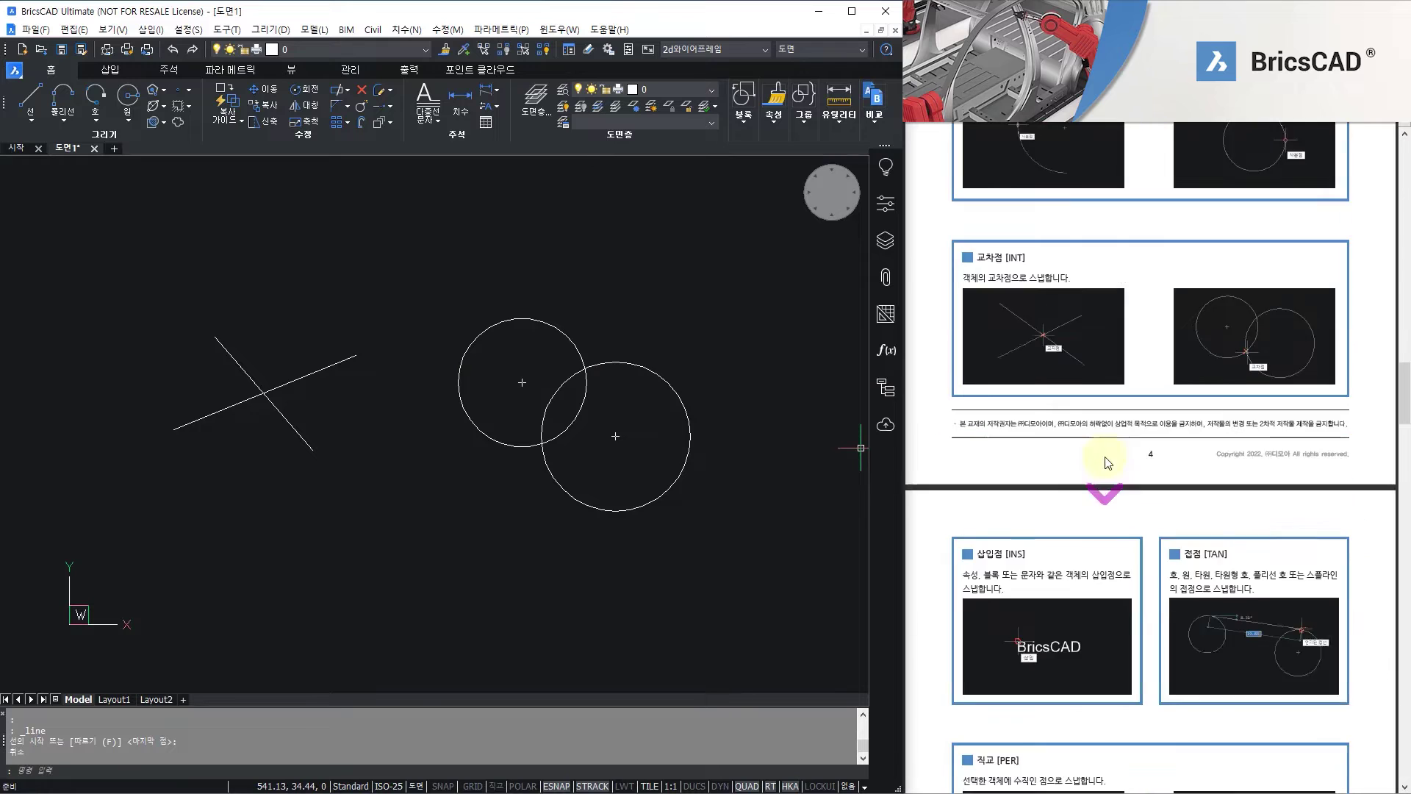
{"action": "scroll", "coordinate": [1108, 463], "scroll_direction": "down", "scroll_amount": 5}
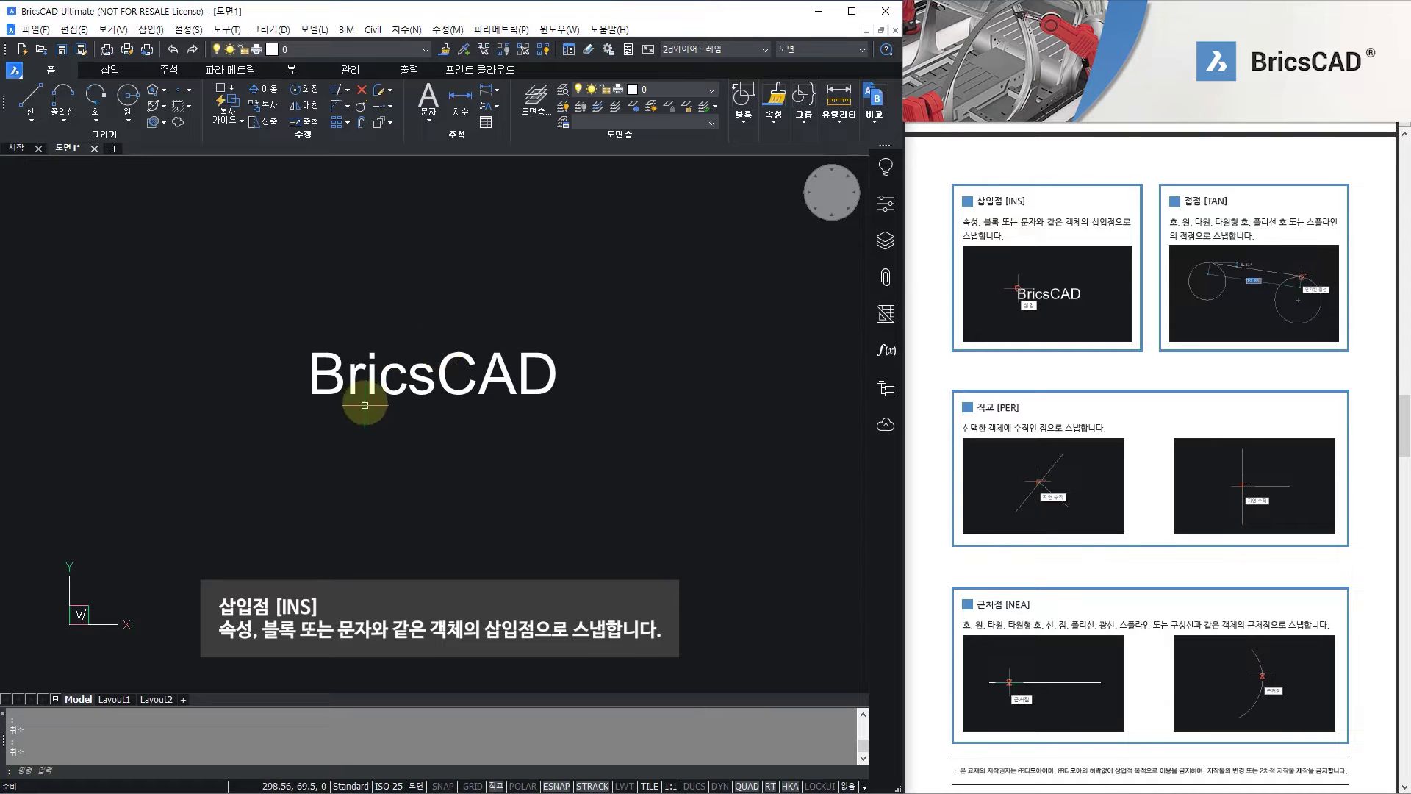
{"action": "left_click", "coordinate": [25, 108]}
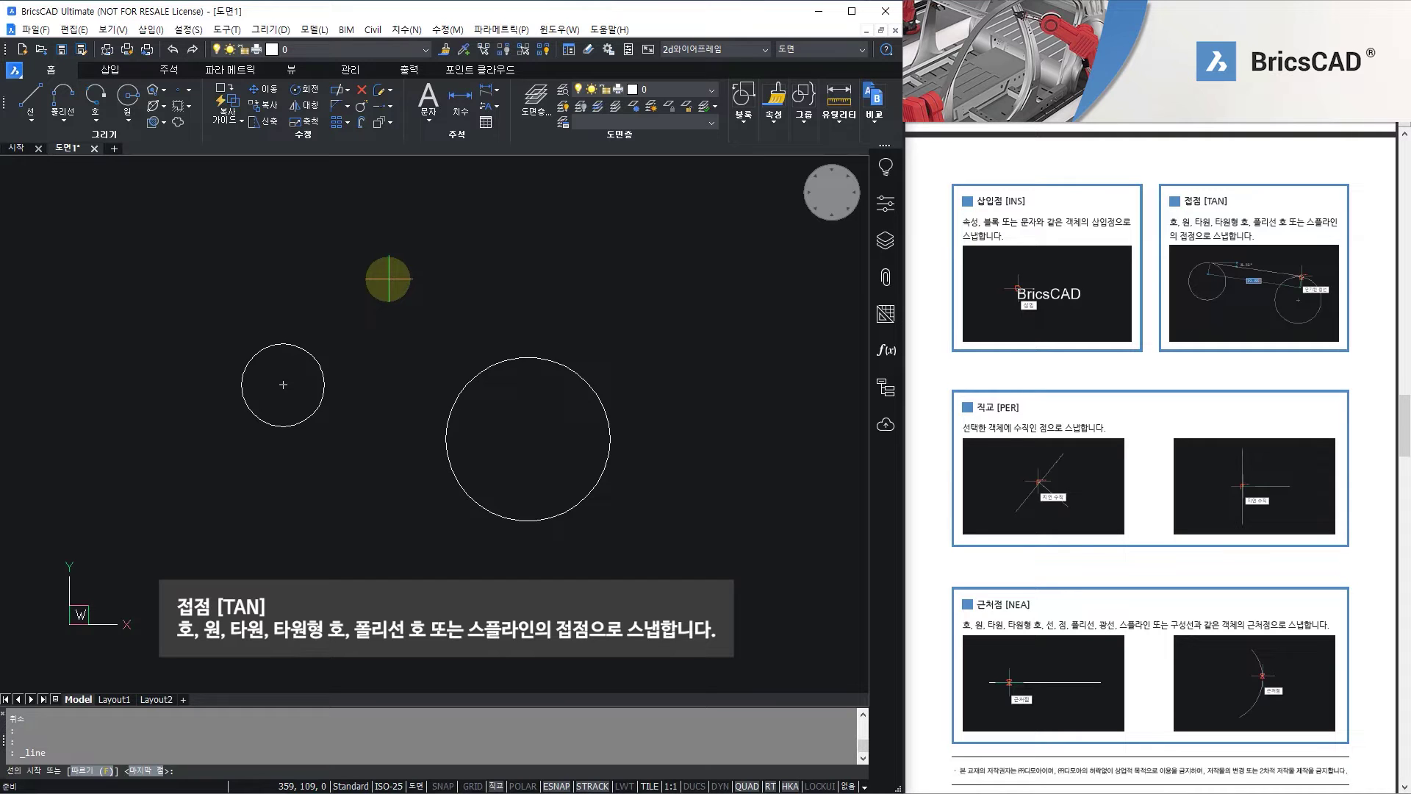
Try a line tangent to the upper sides of the small and large circles using the tangent snap
{"action": "left_click", "coordinate": [31, 95]}
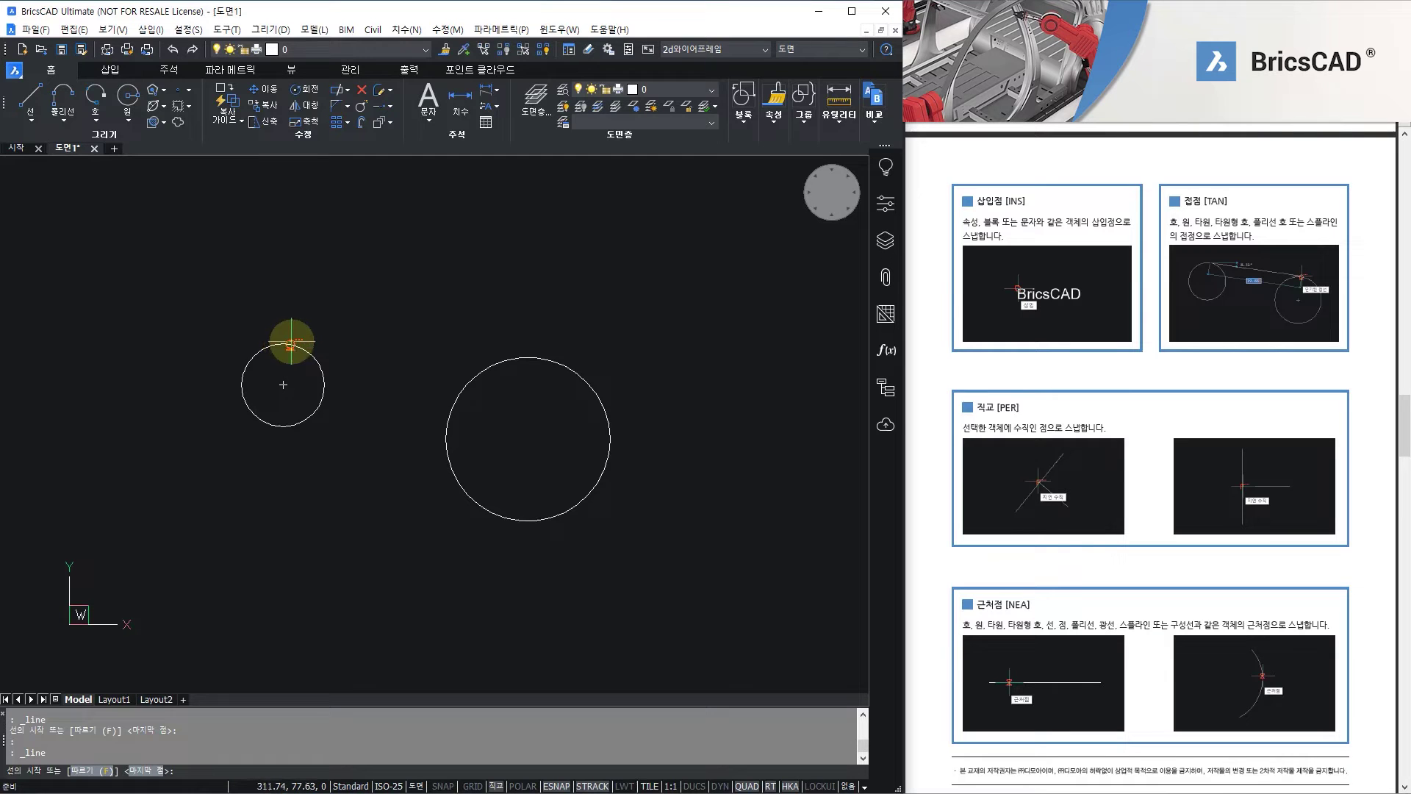
{"action": "left_click", "coordinate": [291, 344]}
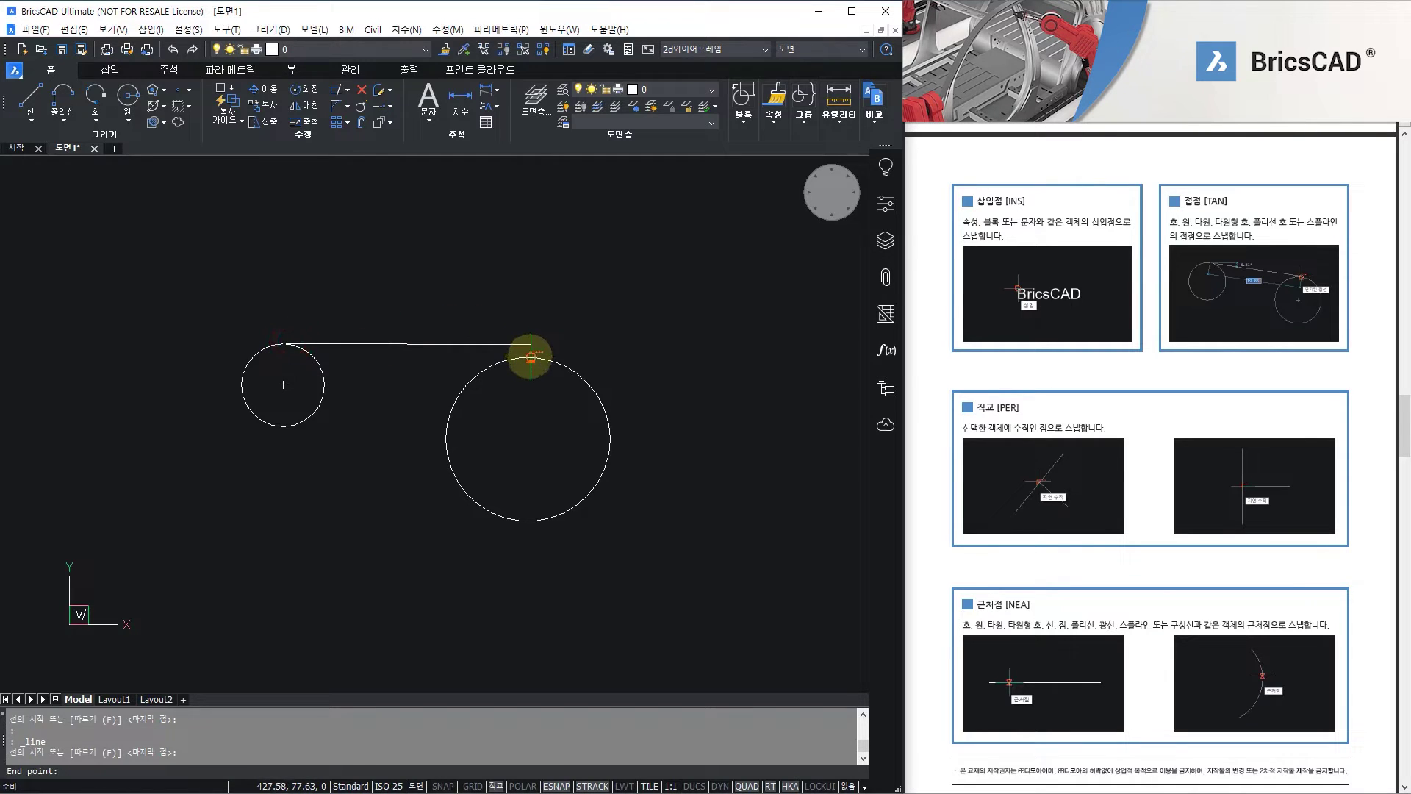
{"action": "key", "text": "Escape"}
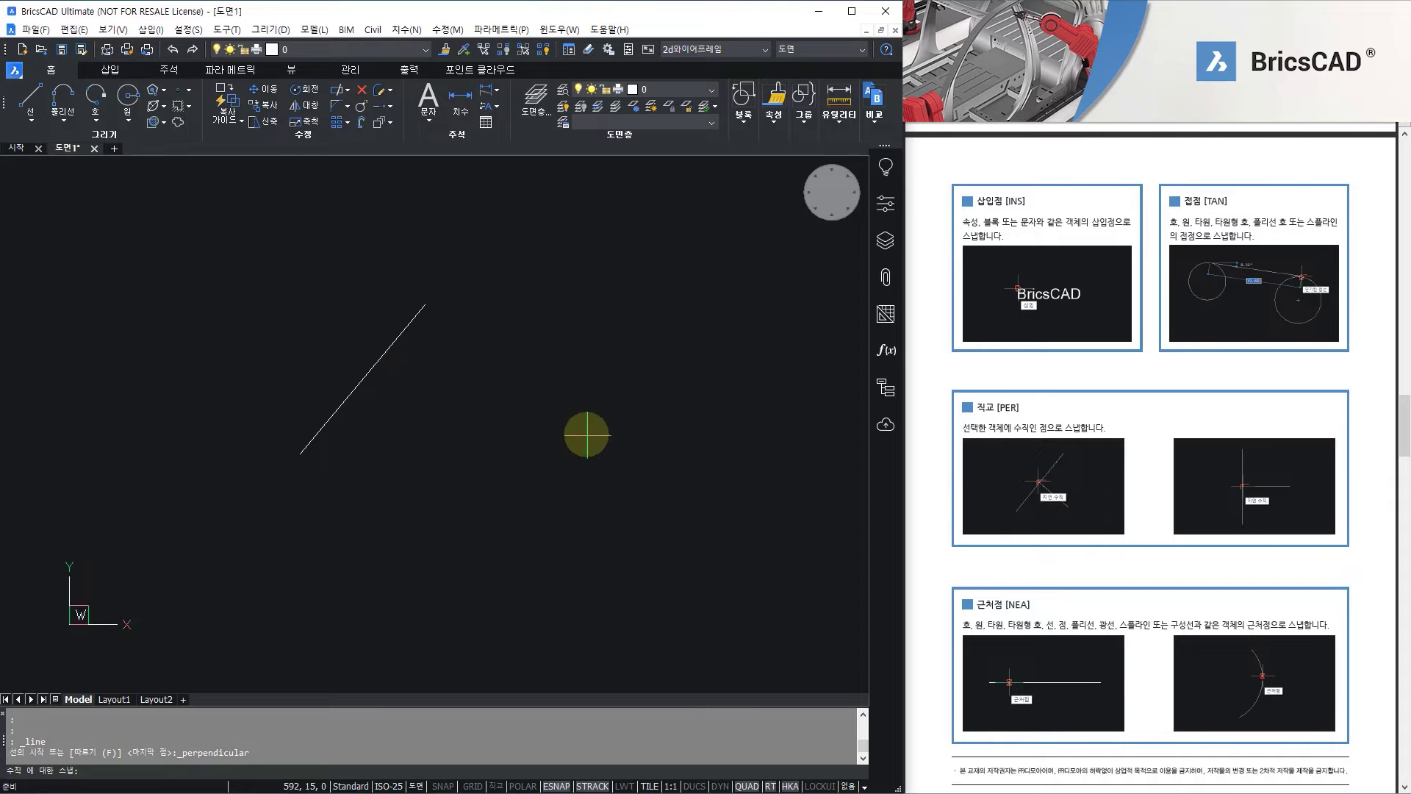
Try a line perpendicular to the slanted line, starting on it with the perpendicular snap
{"action": "left_click", "coordinate": [379, 353]}
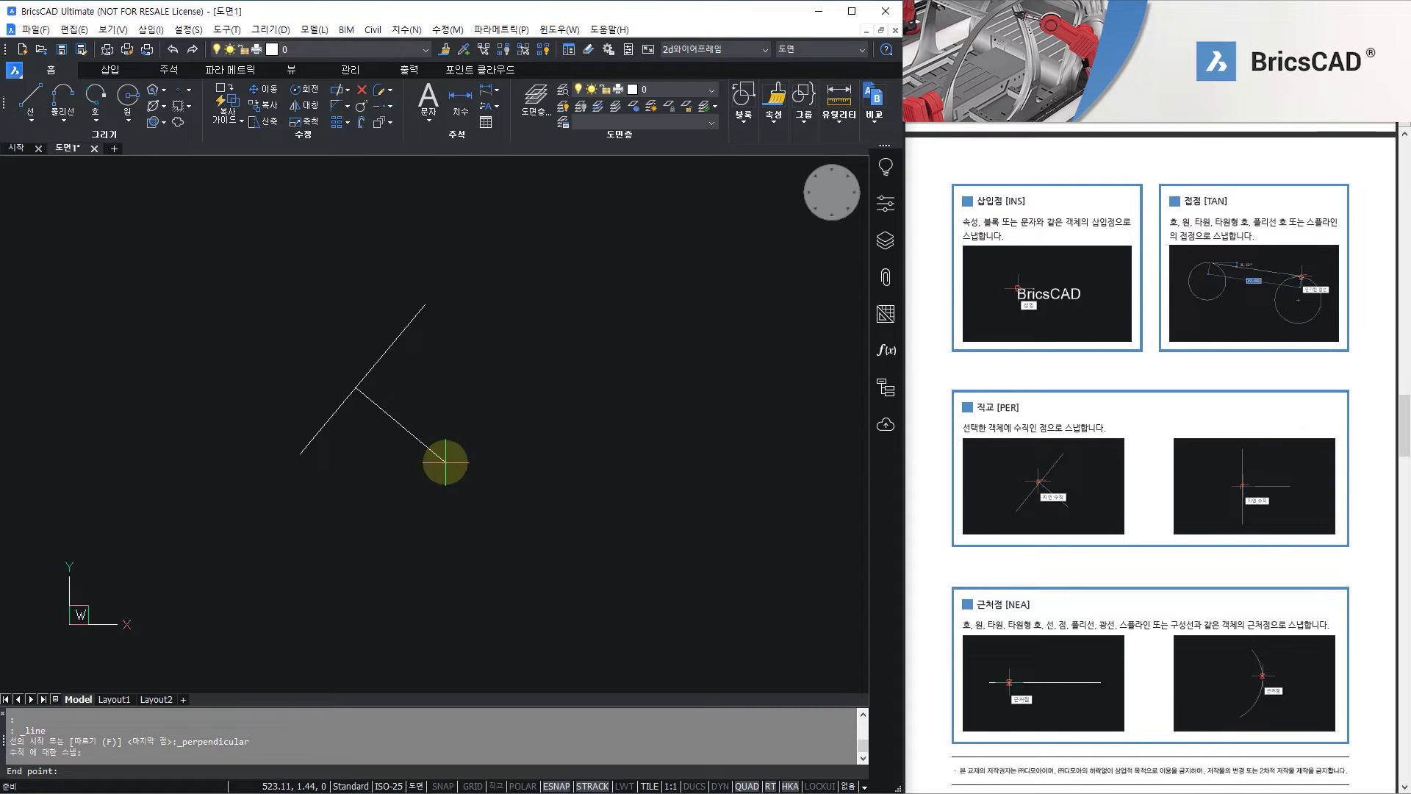
{"action": "key", "text": "Escape"}
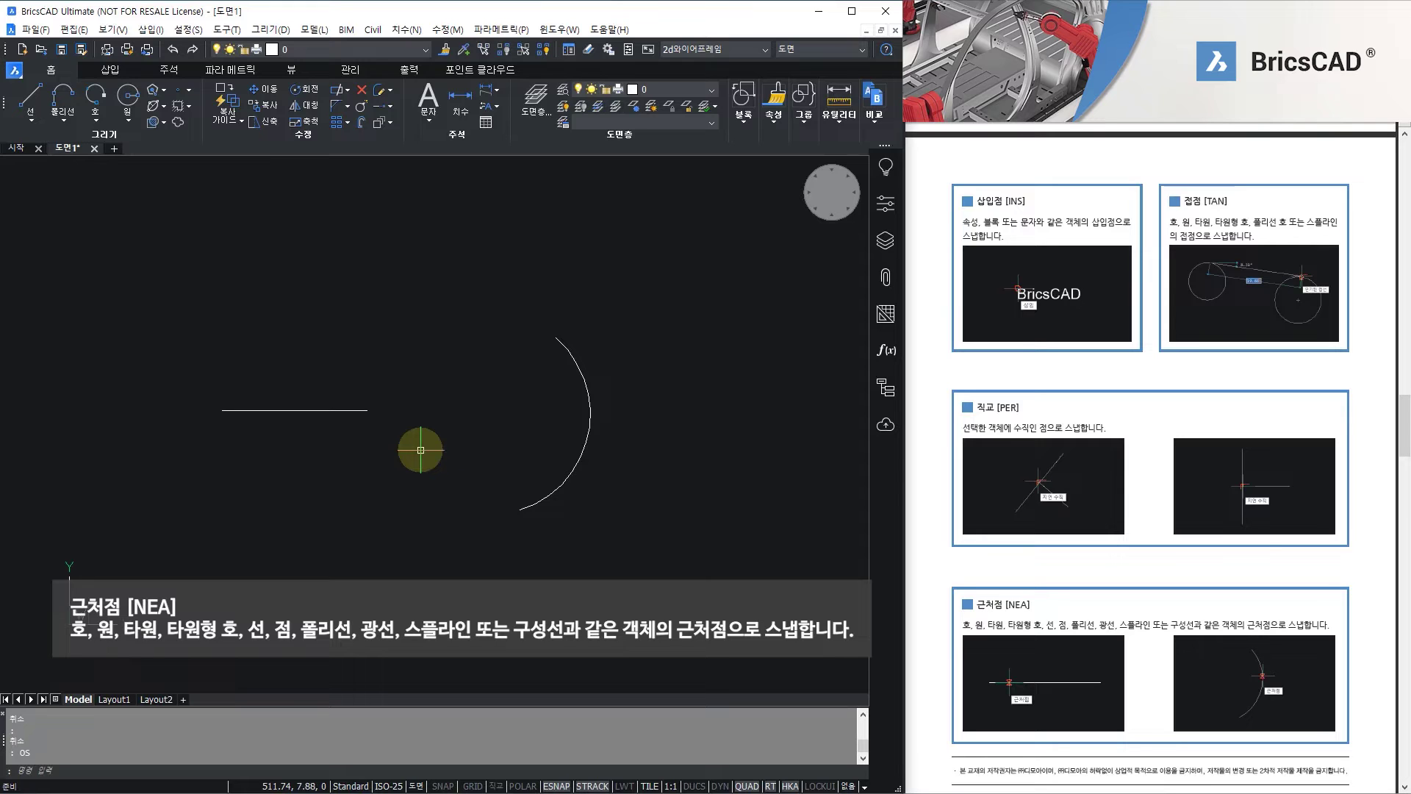
With the Line command, try the nearest snap on the horizontal line and on the arc
{"action": "left_click", "coordinate": [35, 102]}
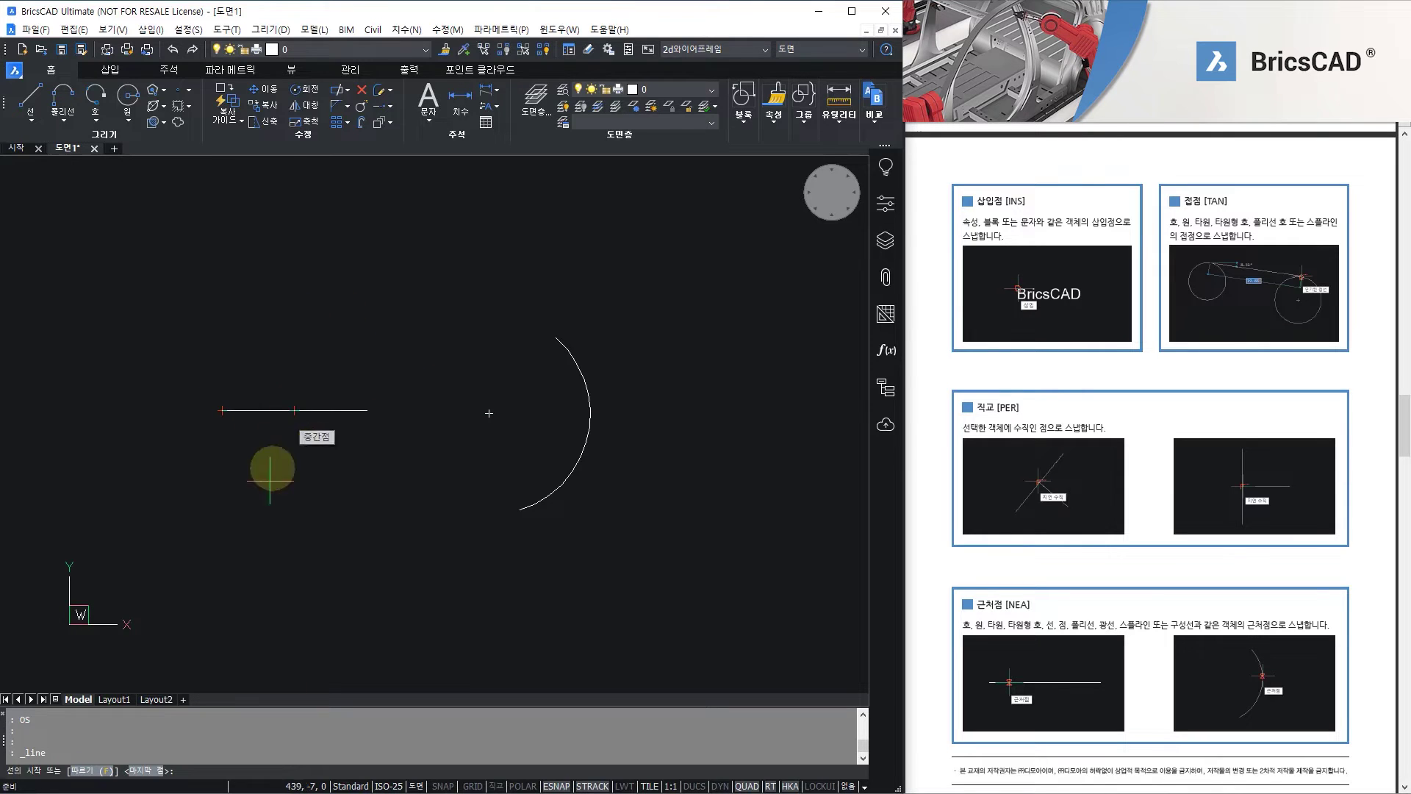
{"action": "scroll", "coordinate": [220, 437], "scroll_direction": "up", "scroll_amount": 2}
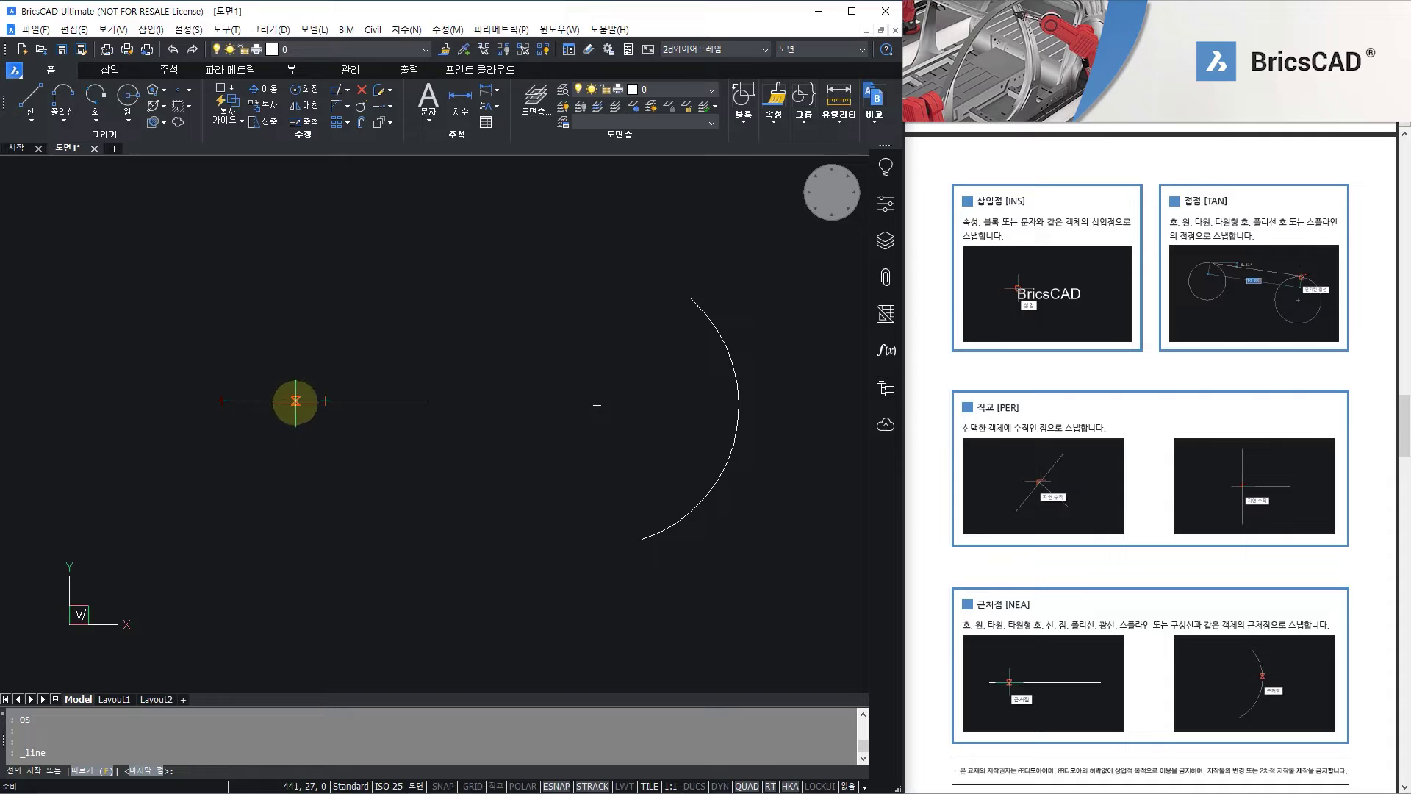
{"action": "left_click", "coordinate": [296, 401]}
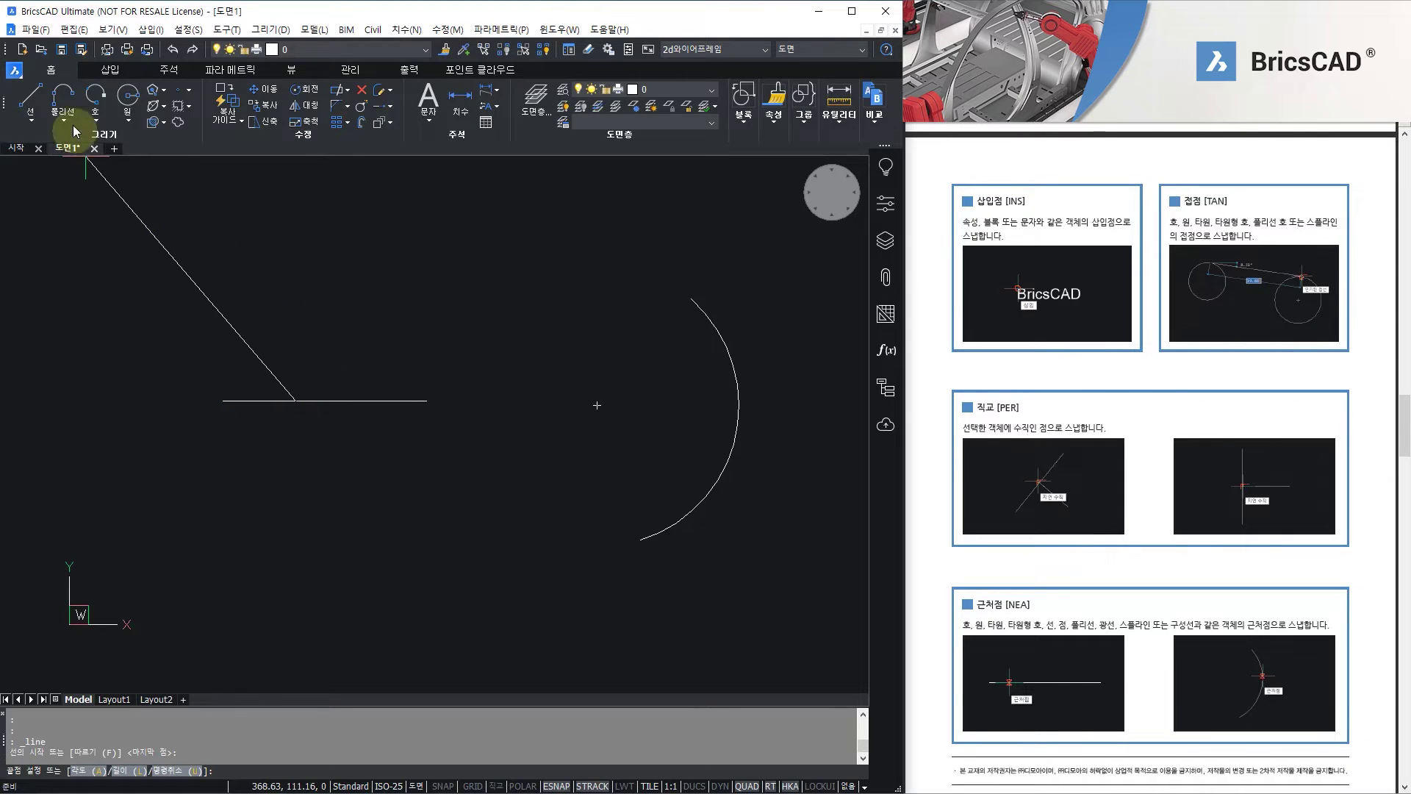
{"action": "left_click", "coordinate": [31, 94]}
{"action": "scroll", "coordinate": [428, 312], "scroll_direction": "down", "scroll_amount": 2}
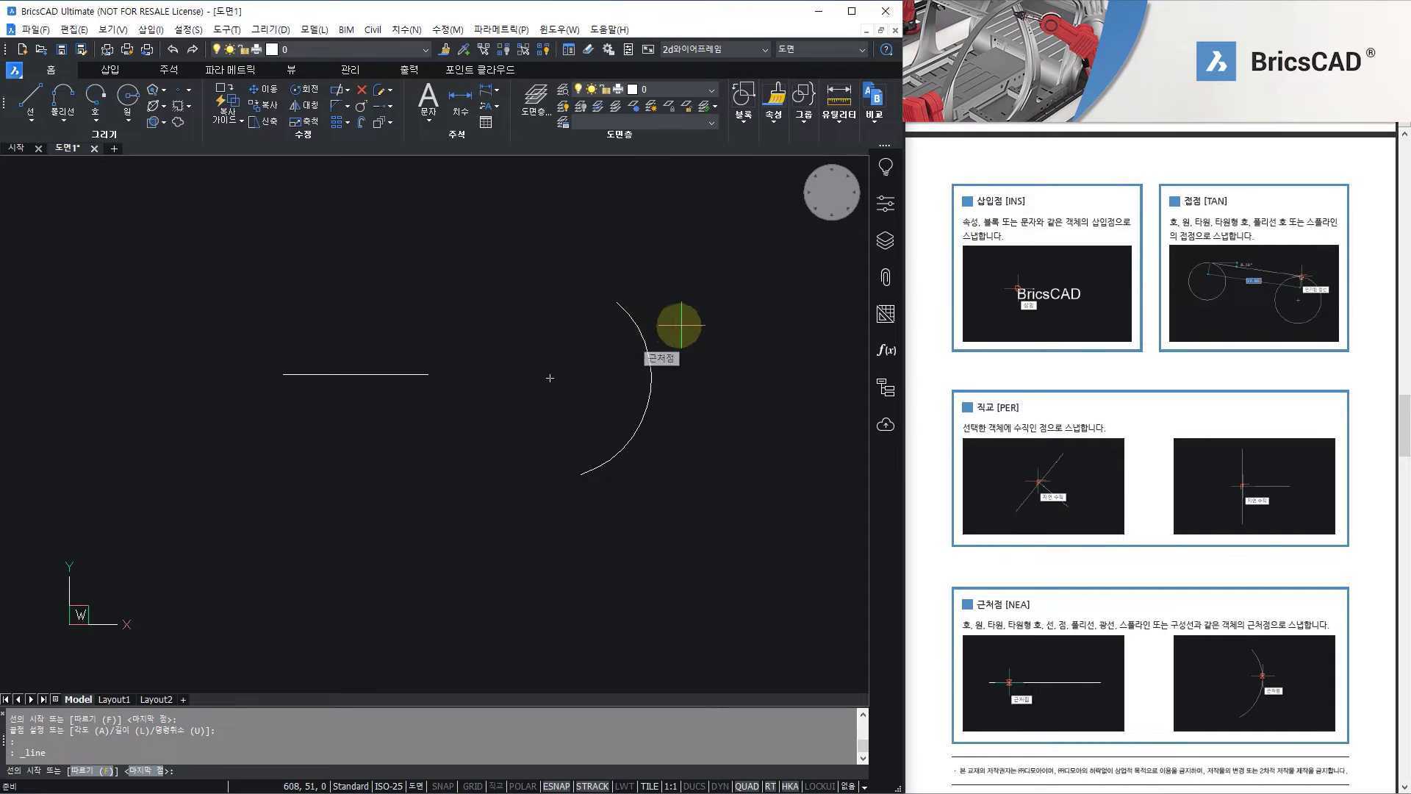
Try the apparent intersection snap on the two slanted lines and the parallel snap on the single slanted line
{"action": "scroll", "coordinate": [1089, 322], "scroll_direction": "down", "scroll_amount": 2}
{"action": "scroll", "coordinate": [1090, 322], "scroll_direction": "down", "scroll_amount": 8}
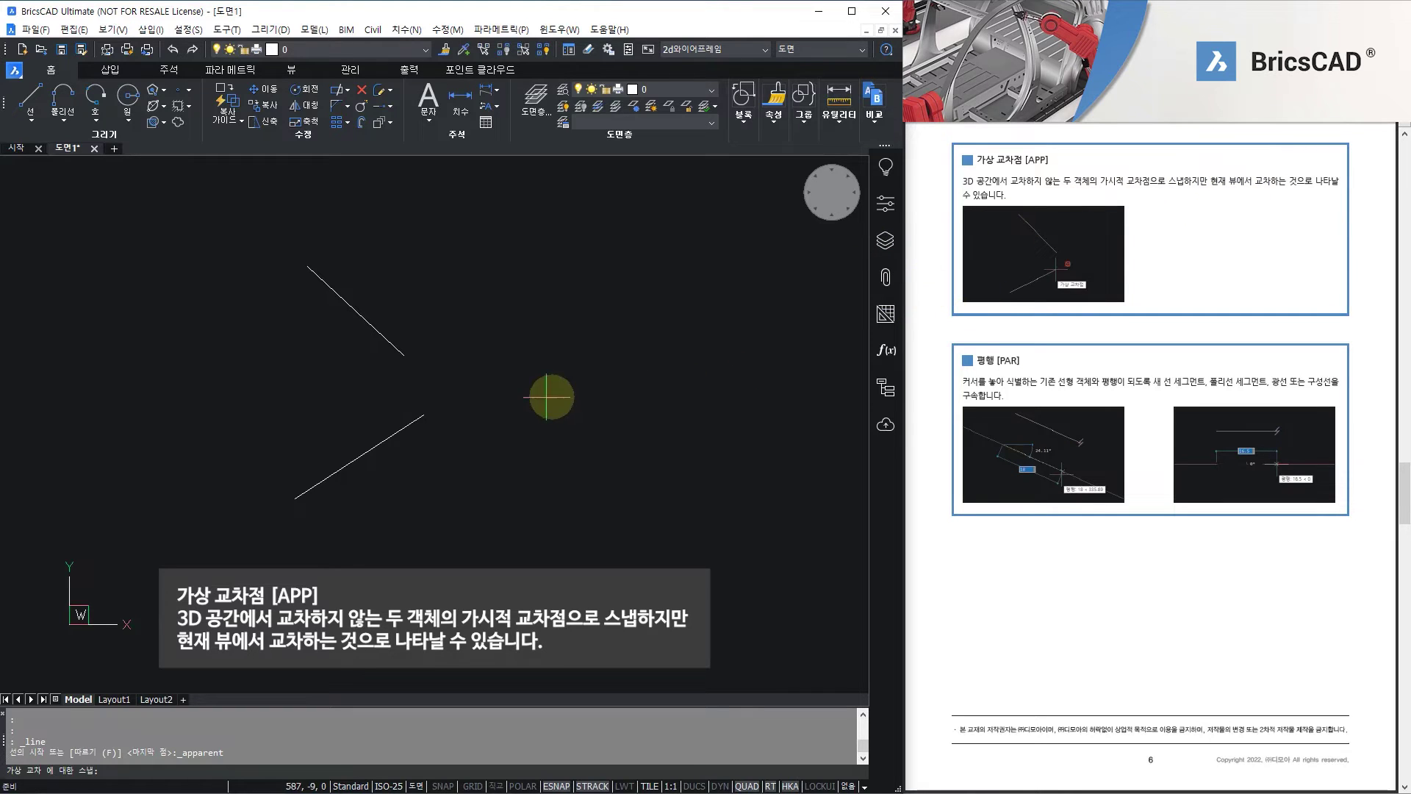
{"action": "scroll", "coordinate": [379, 413], "scroll_direction": "up", "scroll_amount": 1}
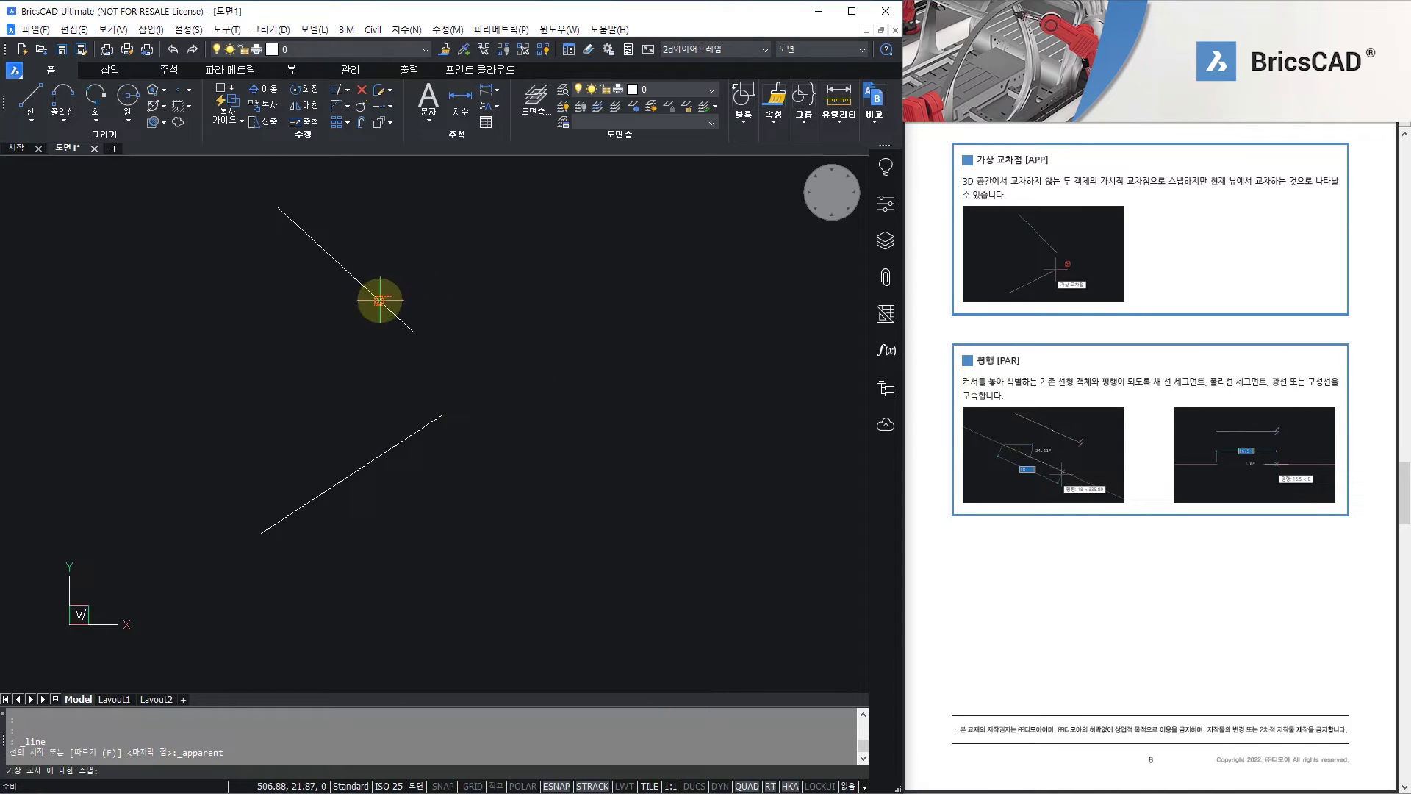
{"action": "left_click", "coordinate": [379, 300]}
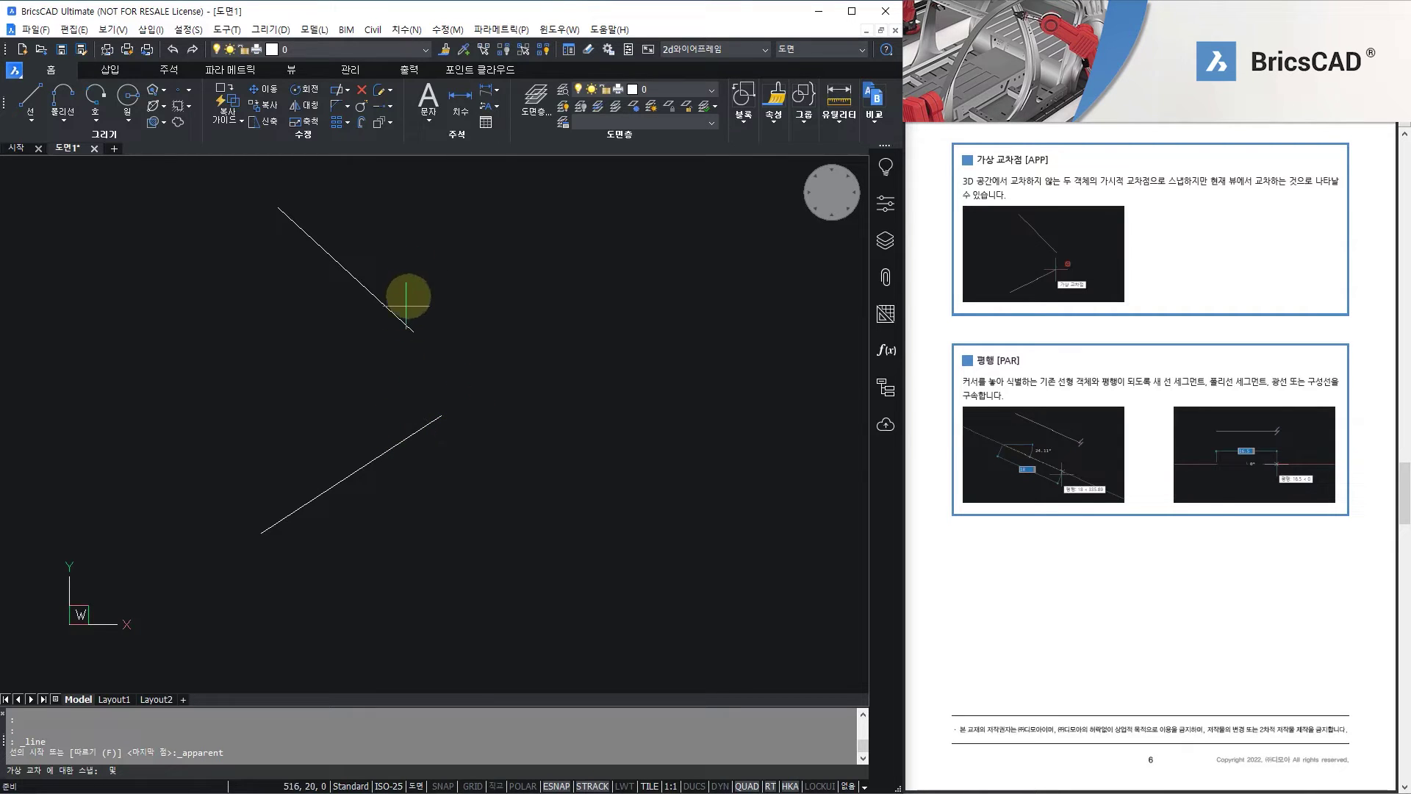
{"action": "left_click", "coordinate": [433, 417]}
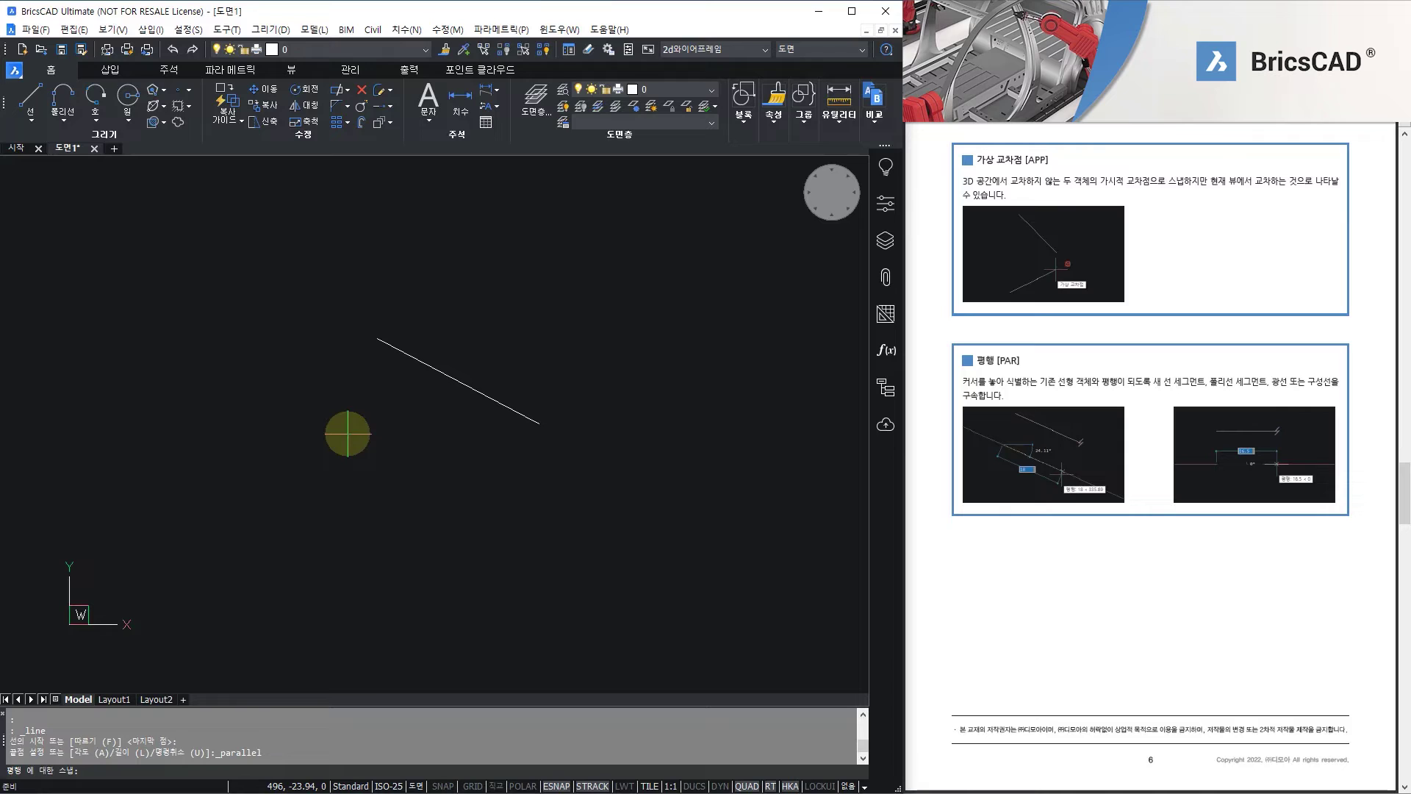
{"action": "left_click", "coordinate": [348, 433]}
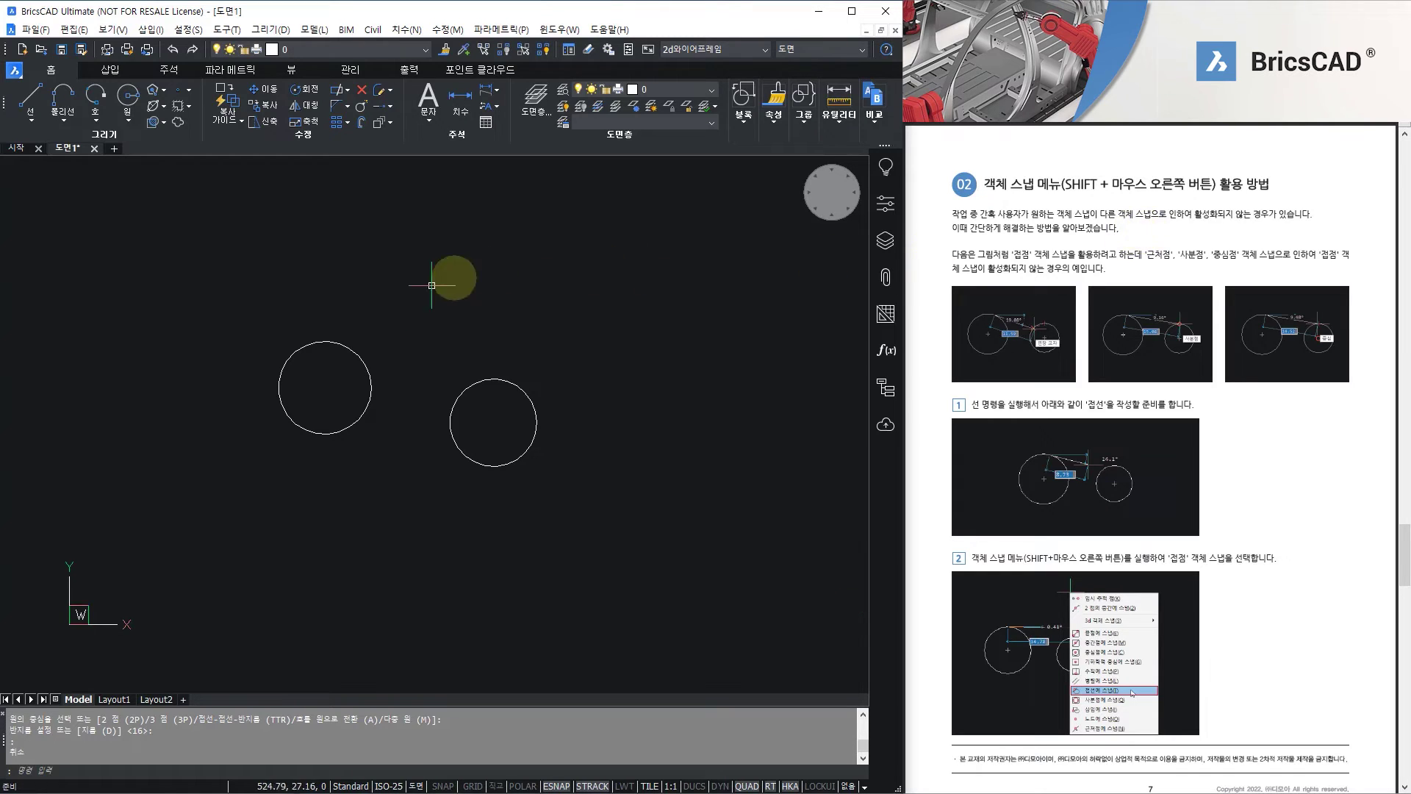
Start a line on the upper side of the left circle, using a one-time tangent snap from the object snap menu
{"action": "middle_click_drag", "start_coordinate": [404, 336], "coordinate": [396, 325]}
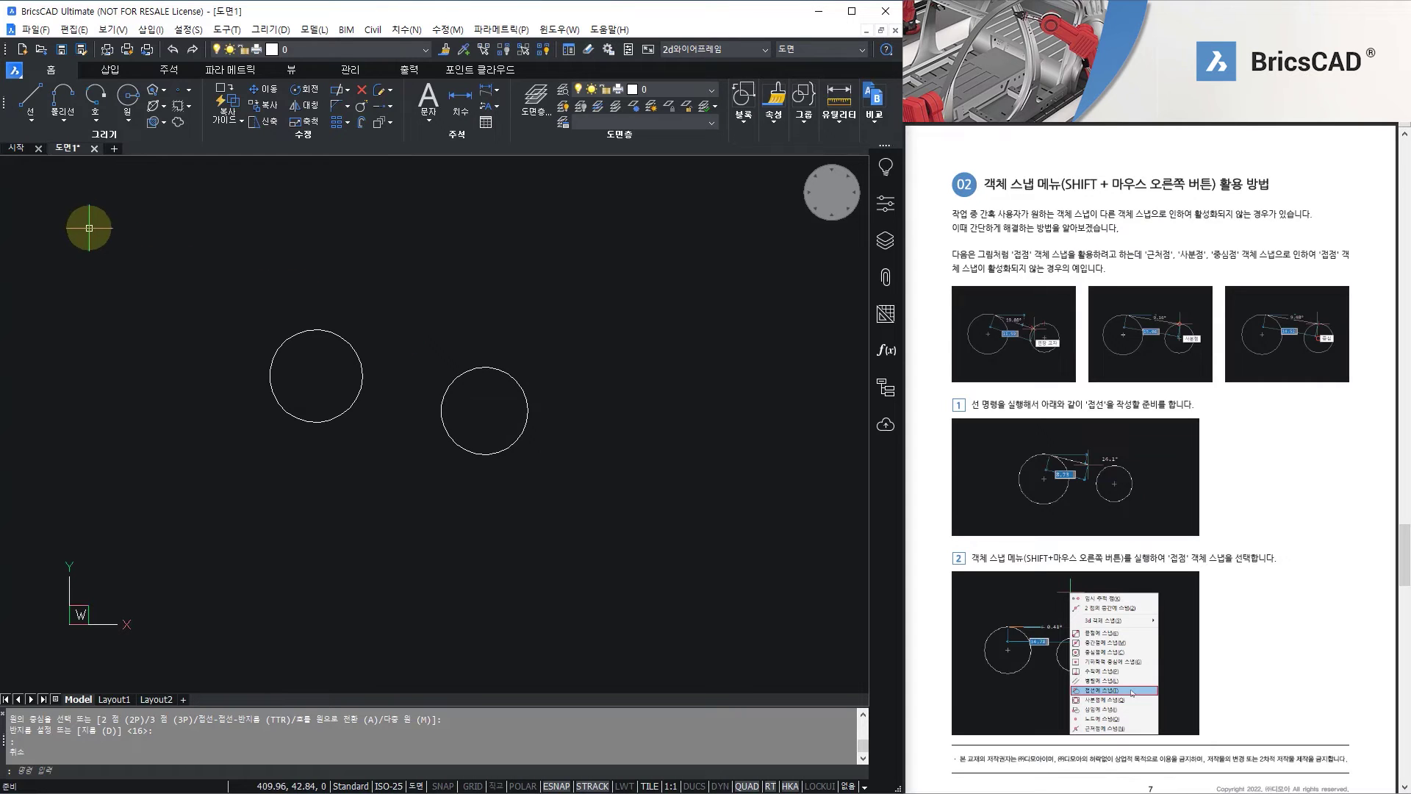
{"action": "left_click", "coordinate": [22, 108]}
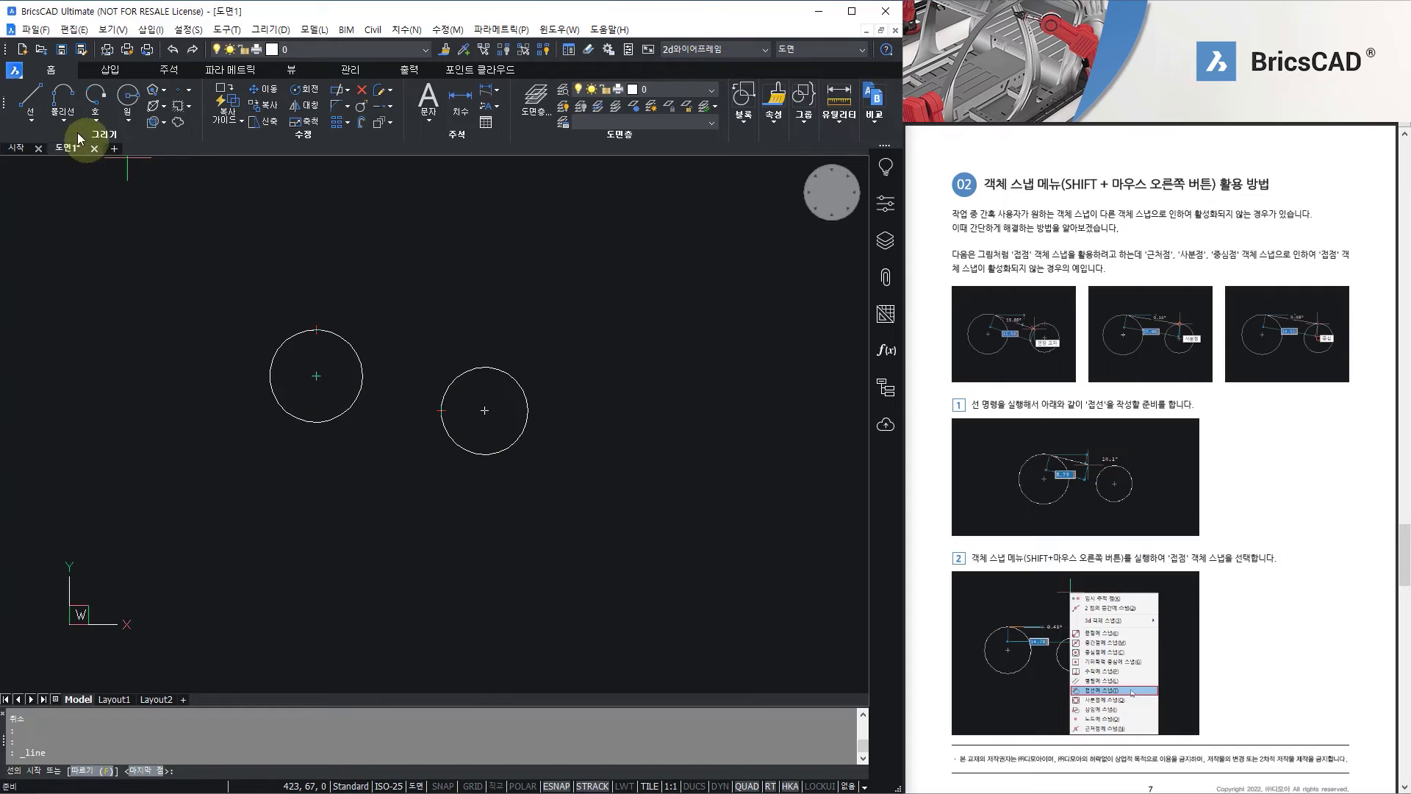
{"action": "left_click", "coordinate": [41, 97]}
{"action": "left_click", "coordinate": [41, 97]}
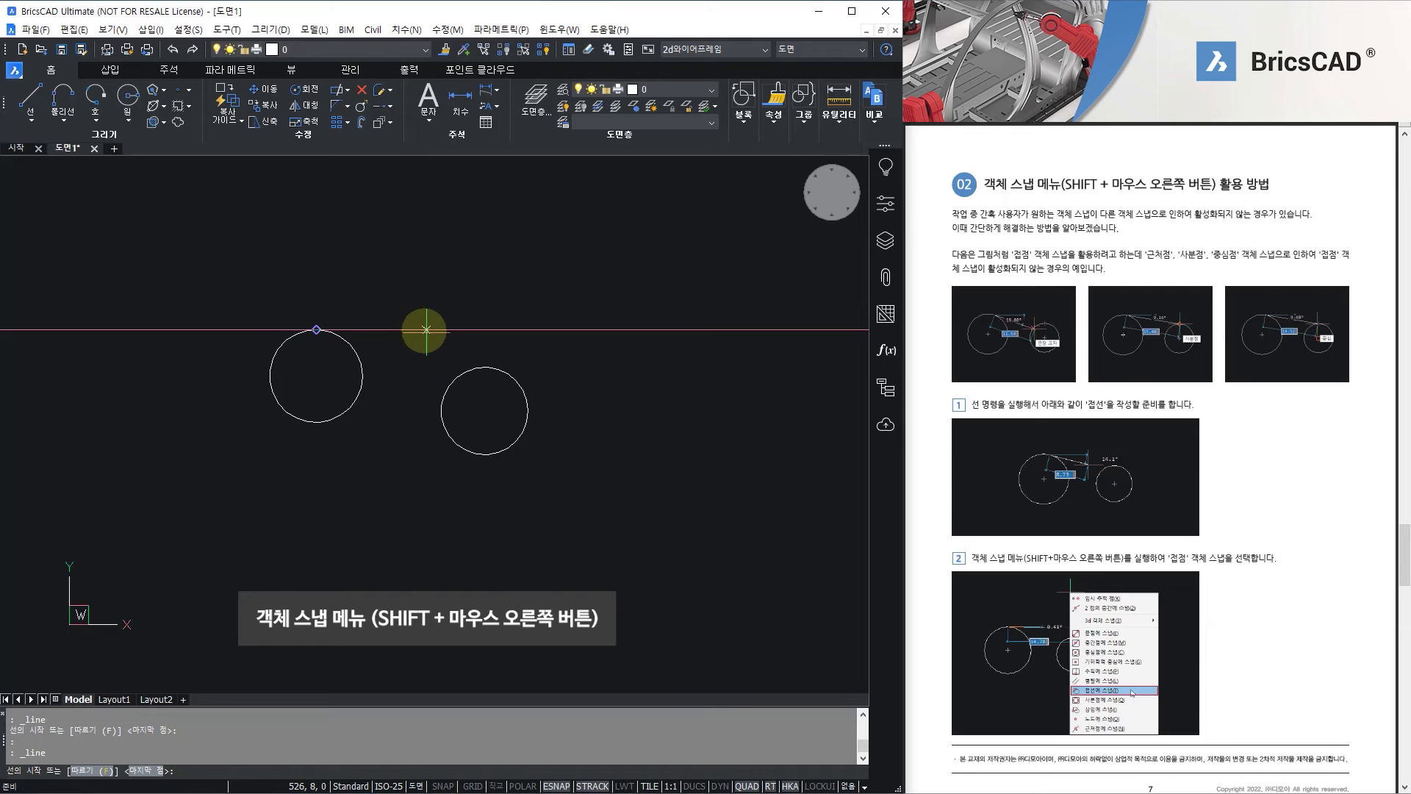
{"action": "key", "text": "shift"}
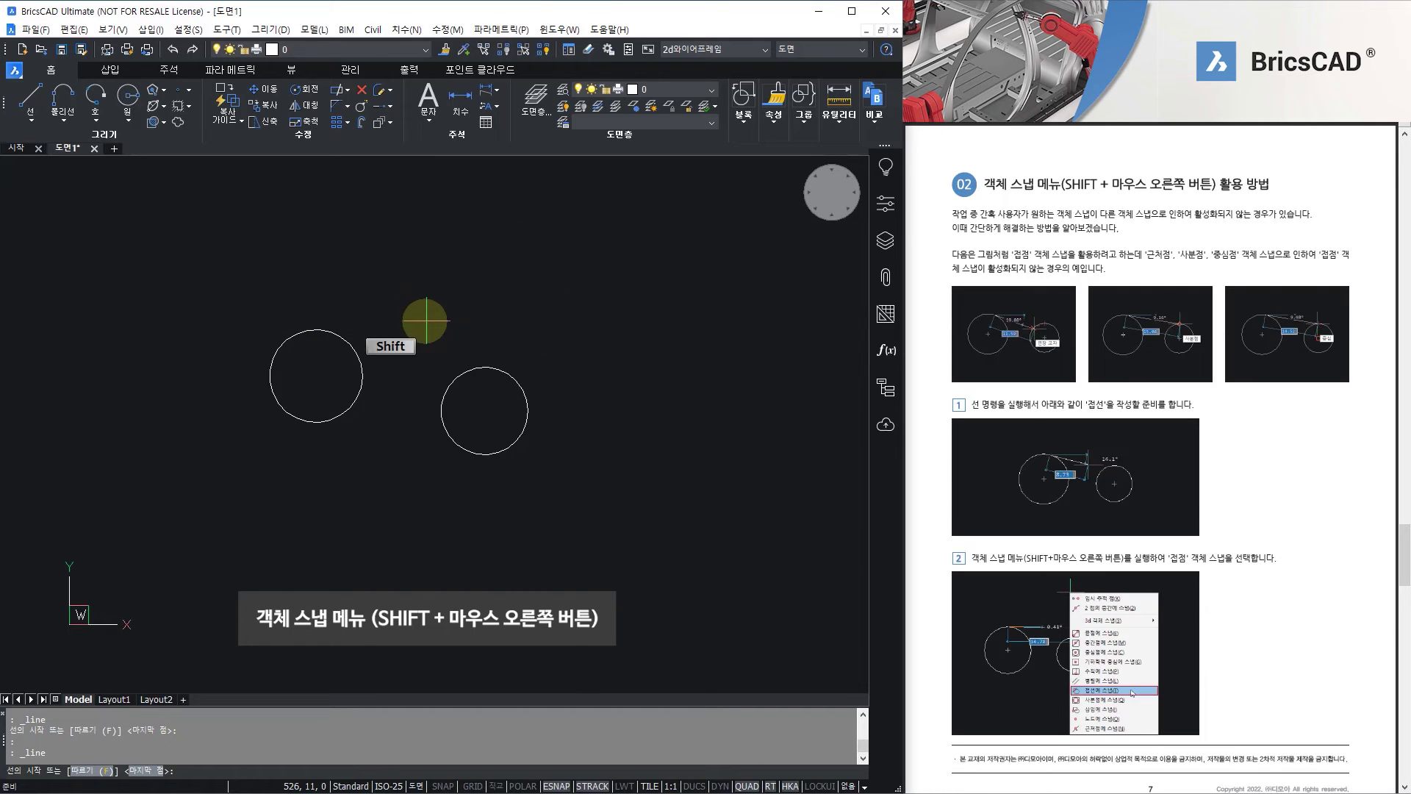
{"action": "right_click", "coordinate": [425, 321], "text": "shift"}
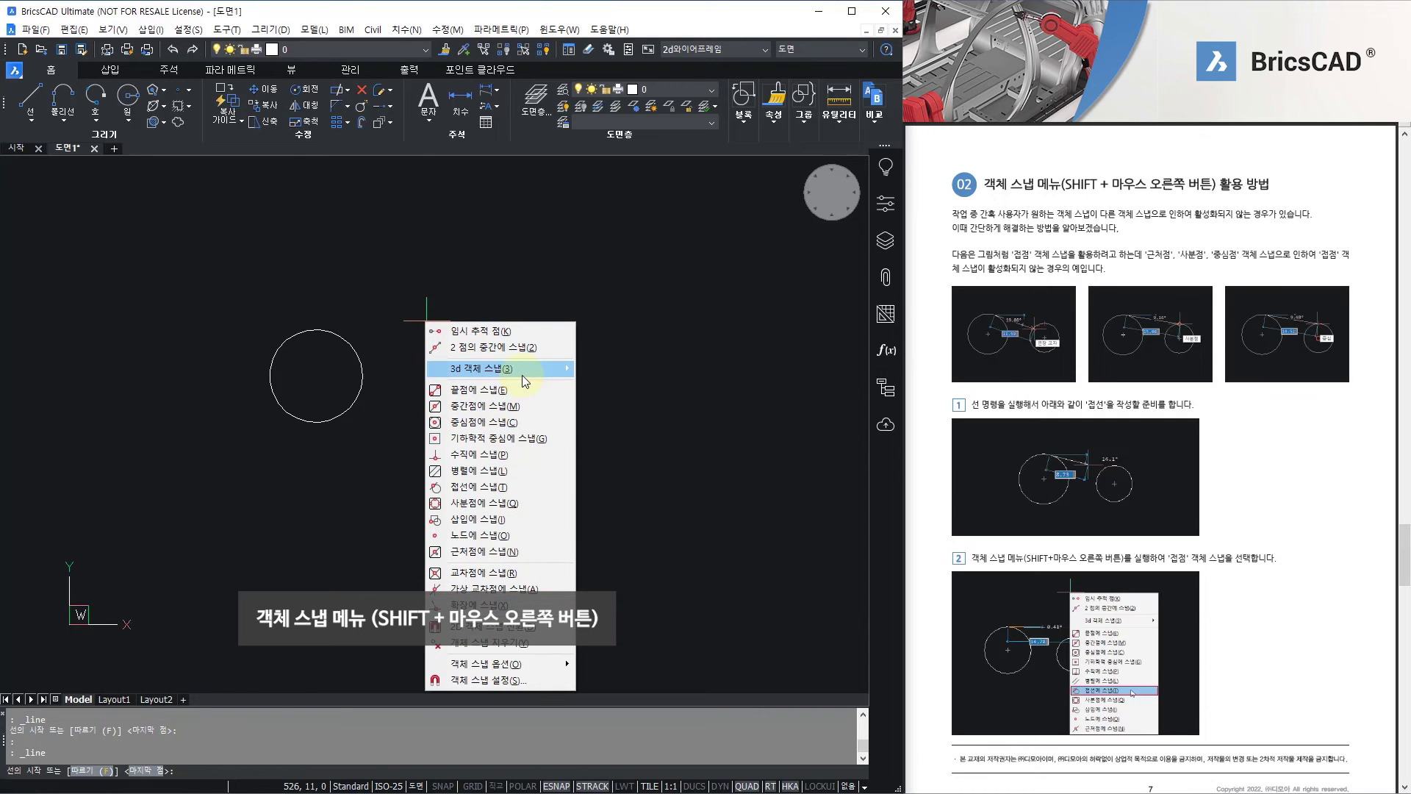
{"action": "mouse_move", "coordinate": [522, 375]}
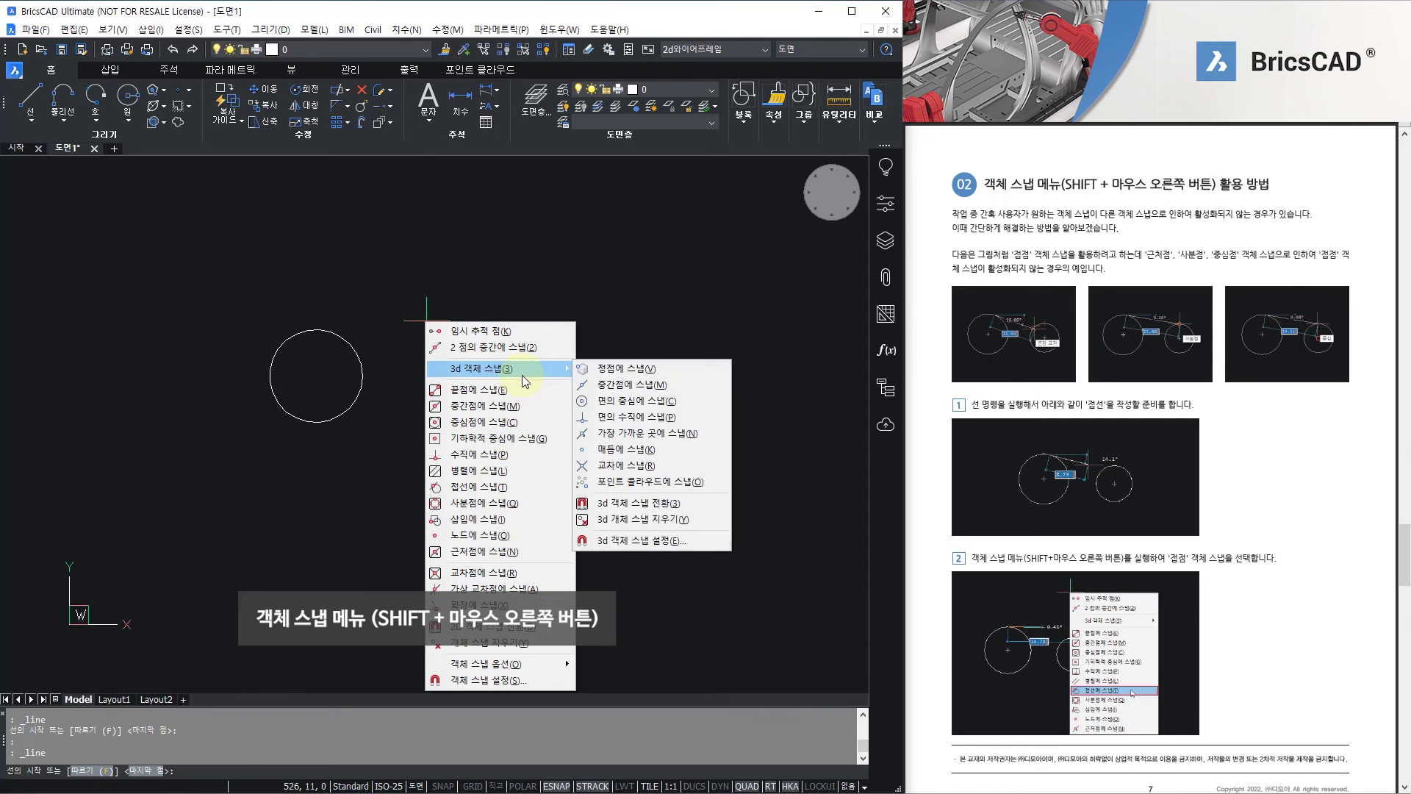
{"action": "left_click", "coordinate": [511, 487]}
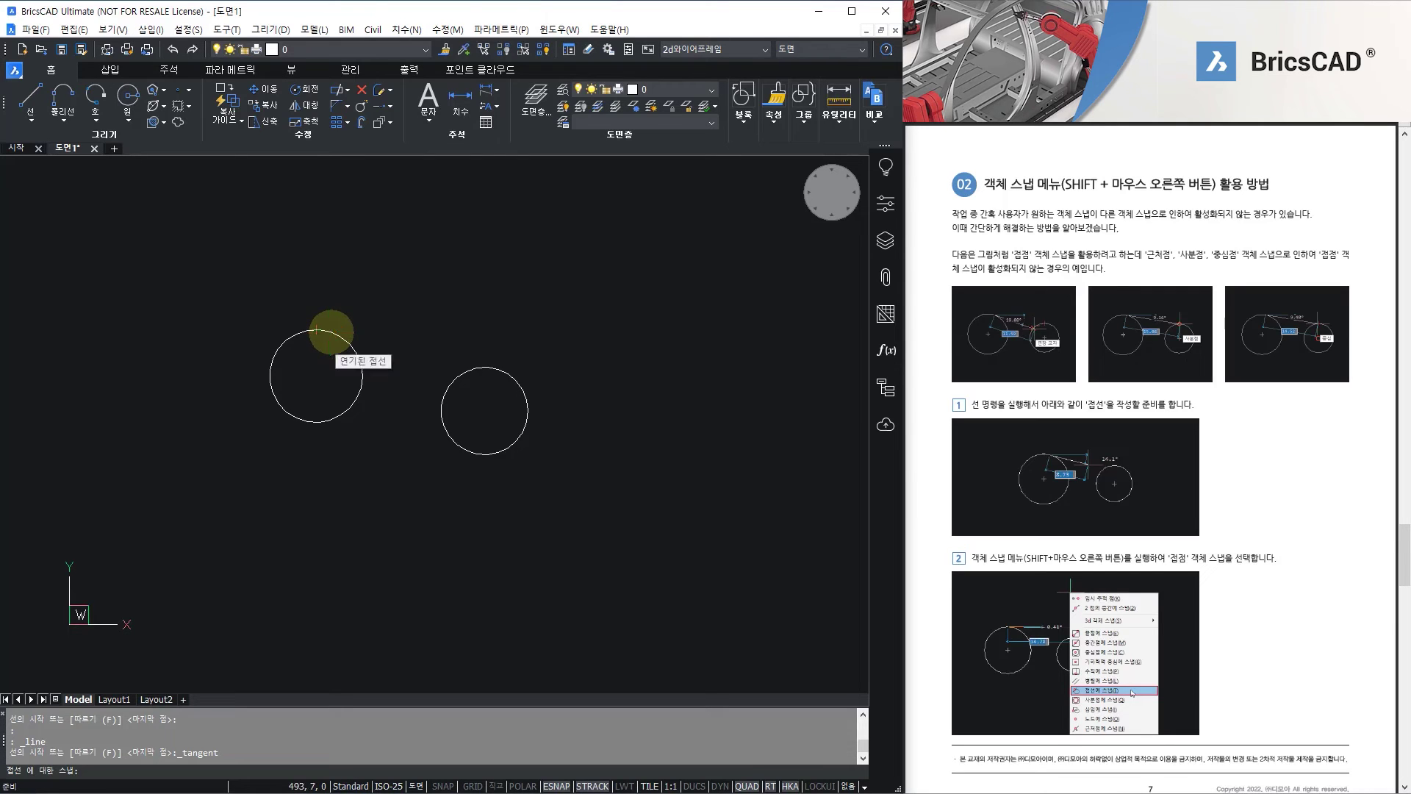
{"action": "left_click", "coordinate": [330, 332]}
End the line tangent to the upper side of the right circle with another one-time tangent snap, and finish the Line command
{"action": "scroll", "coordinate": [985, 398], "scroll_direction": "down", "scroll_amount": 10}
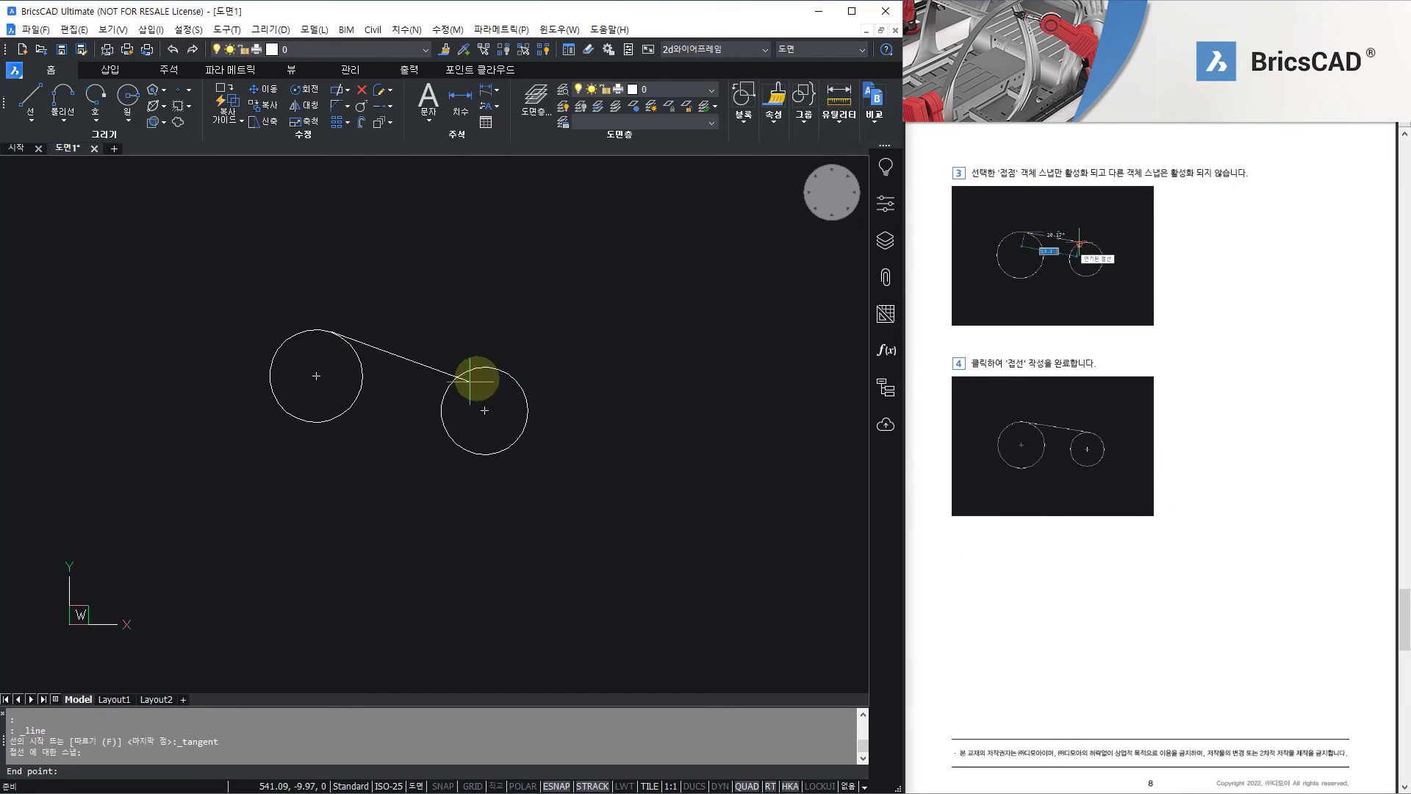
{"action": "key", "text": "shift"}
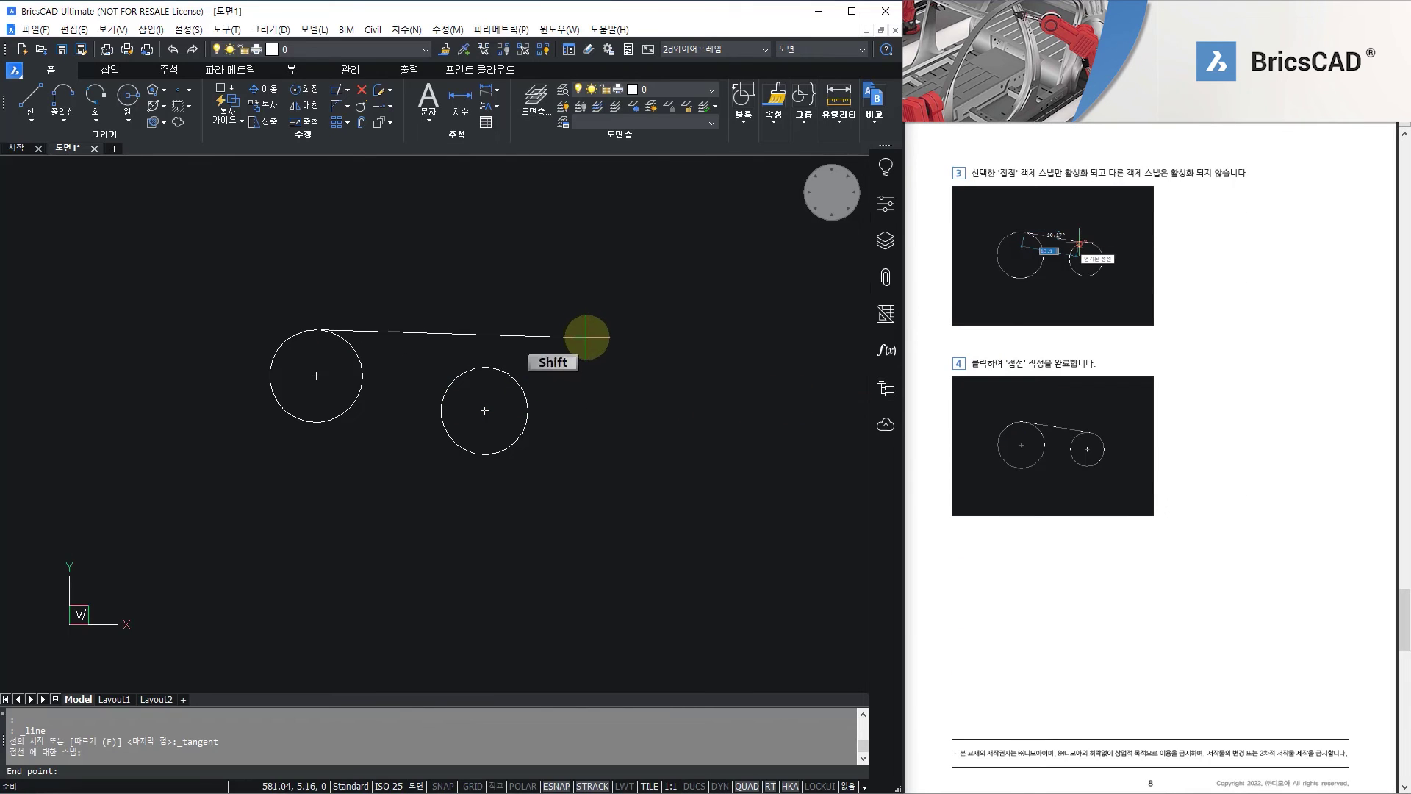
{"action": "right_click", "coordinate": [586, 333], "text": "shift"}
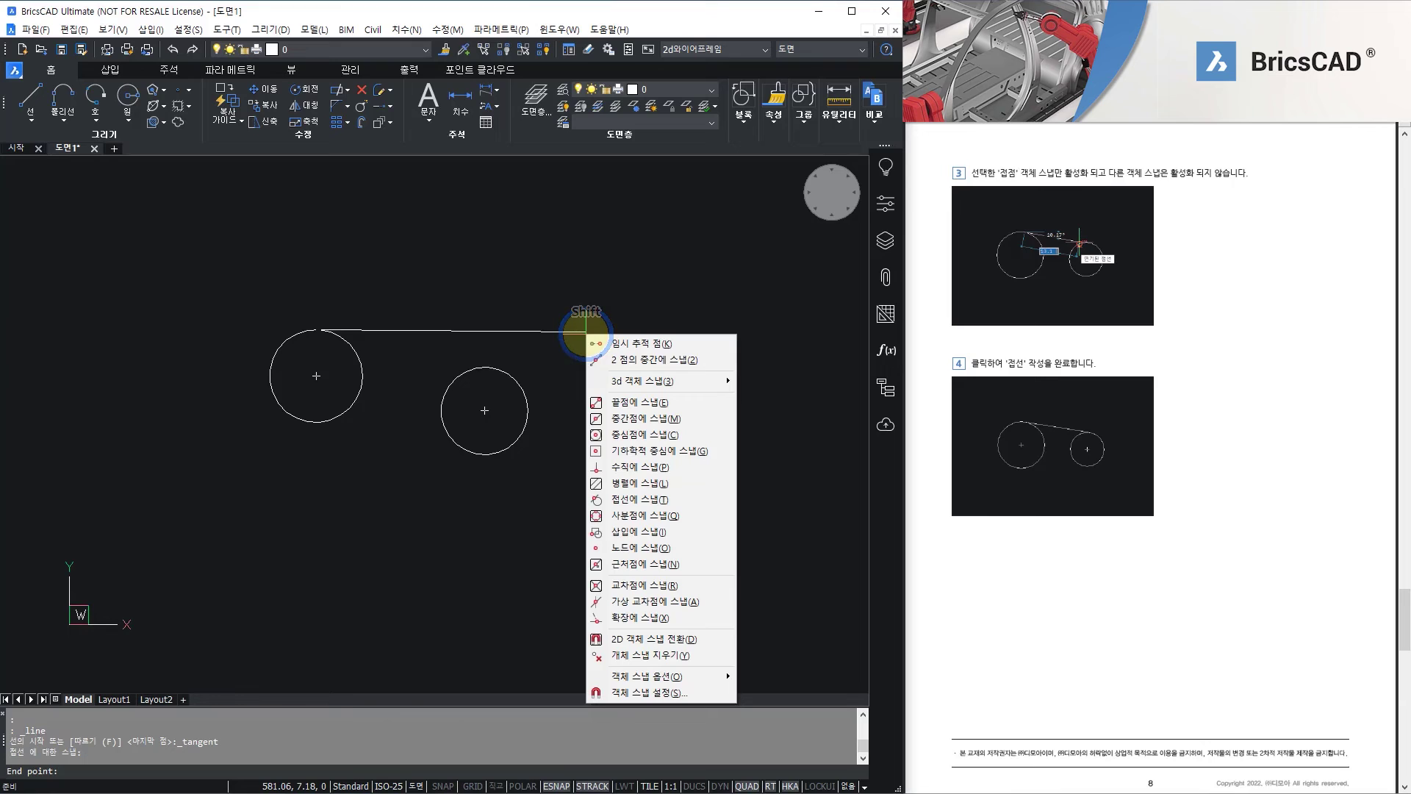
{"action": "left_click", "coordinate": [639, 499]}
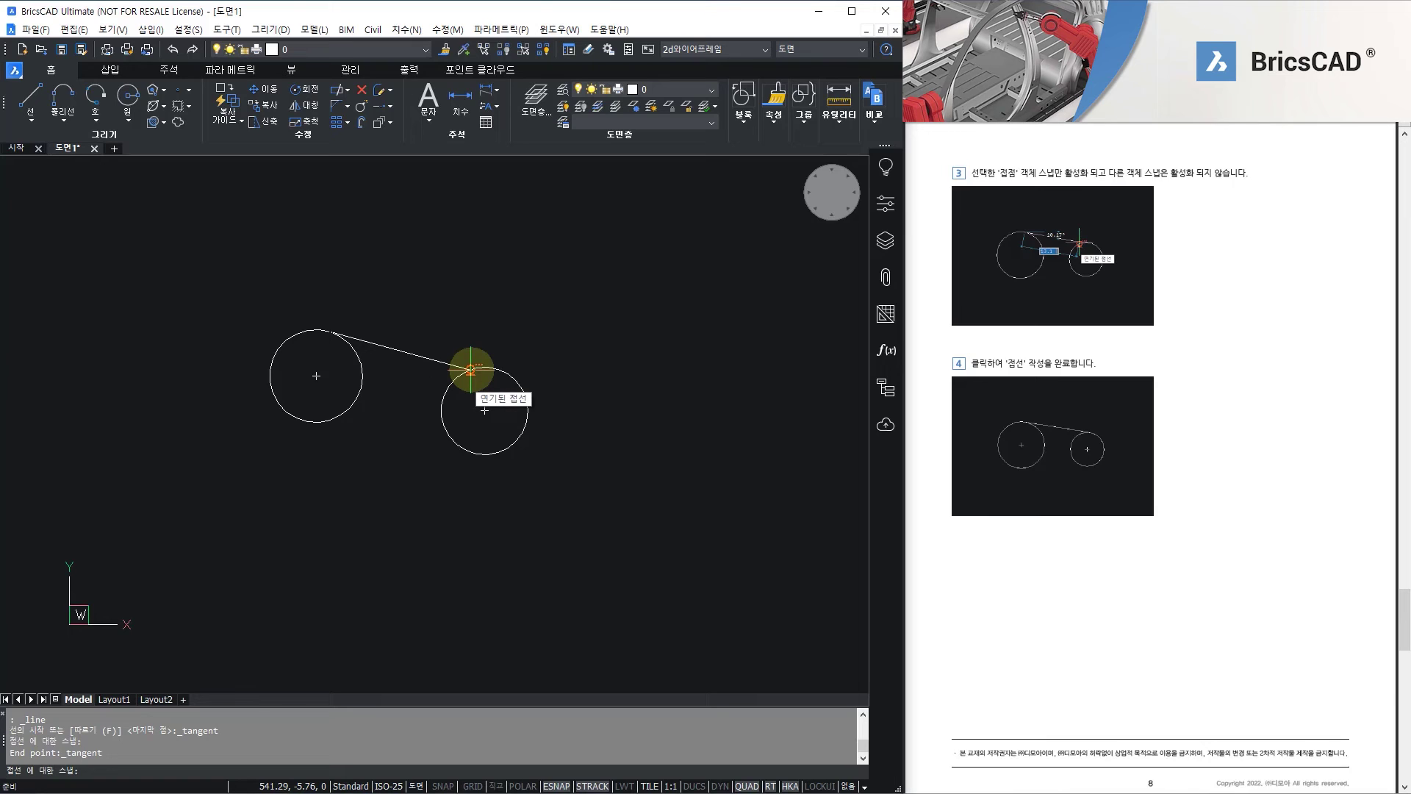
{"action": "left_click", "coordinate": [471, 369]}
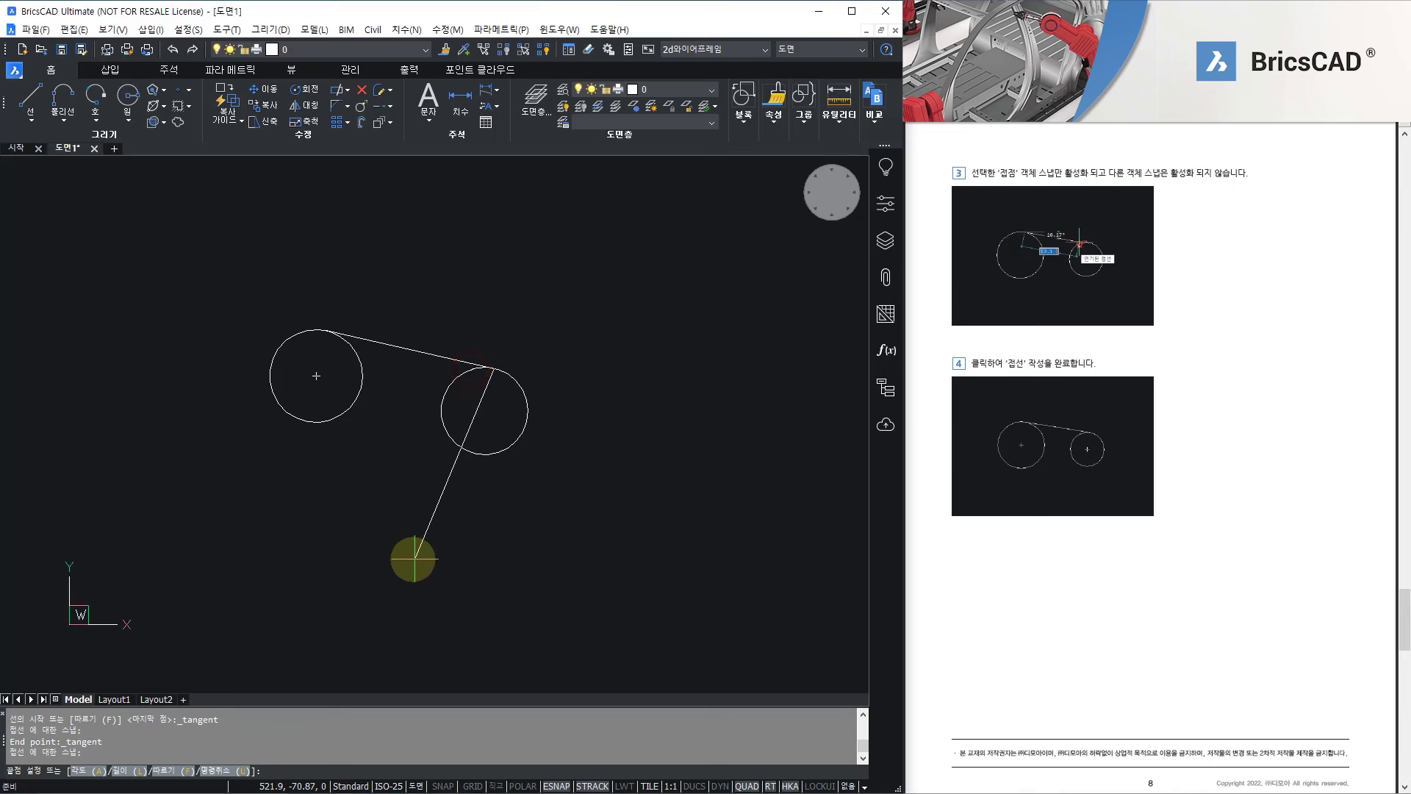
{"action": "key", "text": "Escape"}
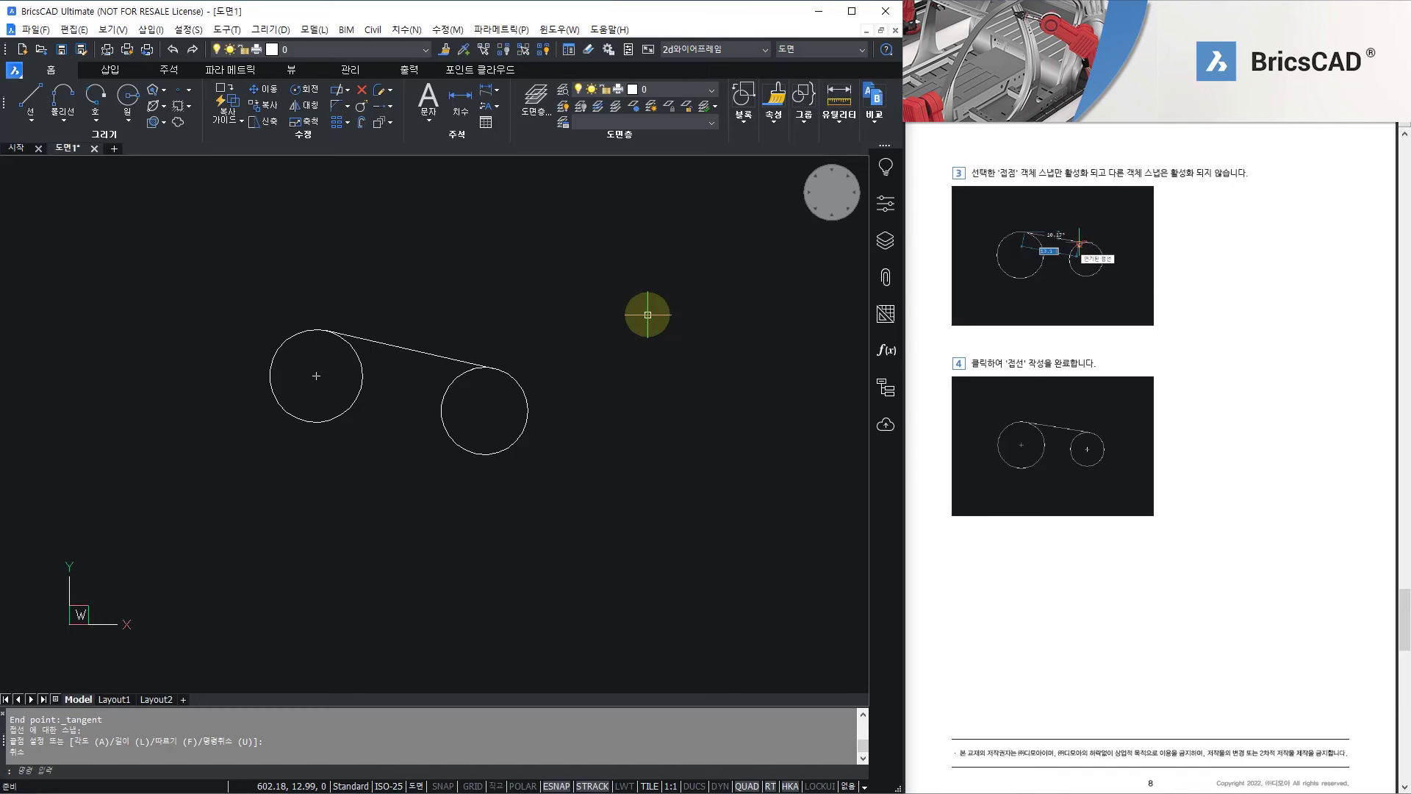
Bring up the manual's object snap tracking (STRACK) section and draw a rectangle about 59 by 36 mm in empty space beside the circles
{"action": "scroll", "coordinate": [1061, 513], "scroll_direction": "down", "scroll_amount": 10}
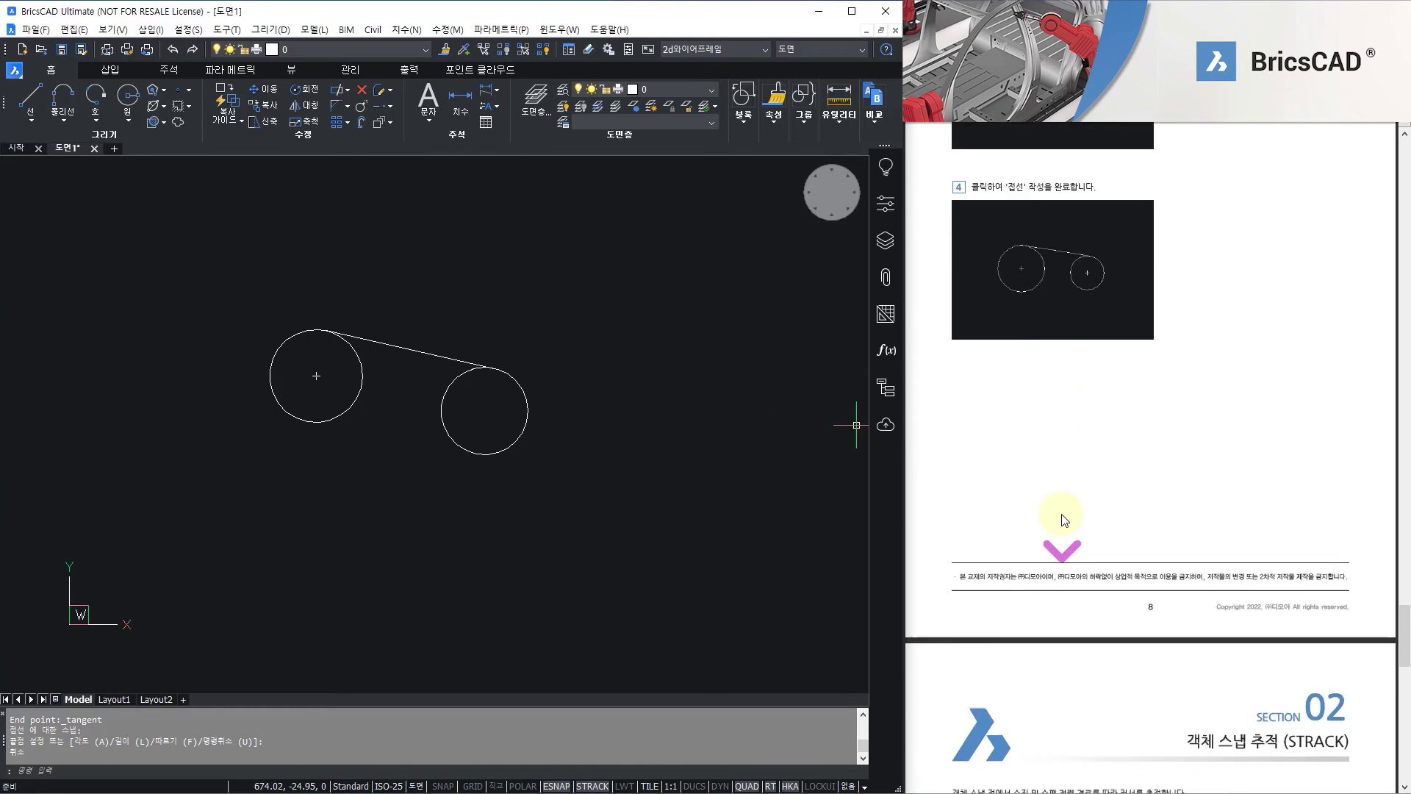
{"action": "scroll", "coordinate": [1061, 513], "scroll_direction": "down", "scroll_amount": 1}
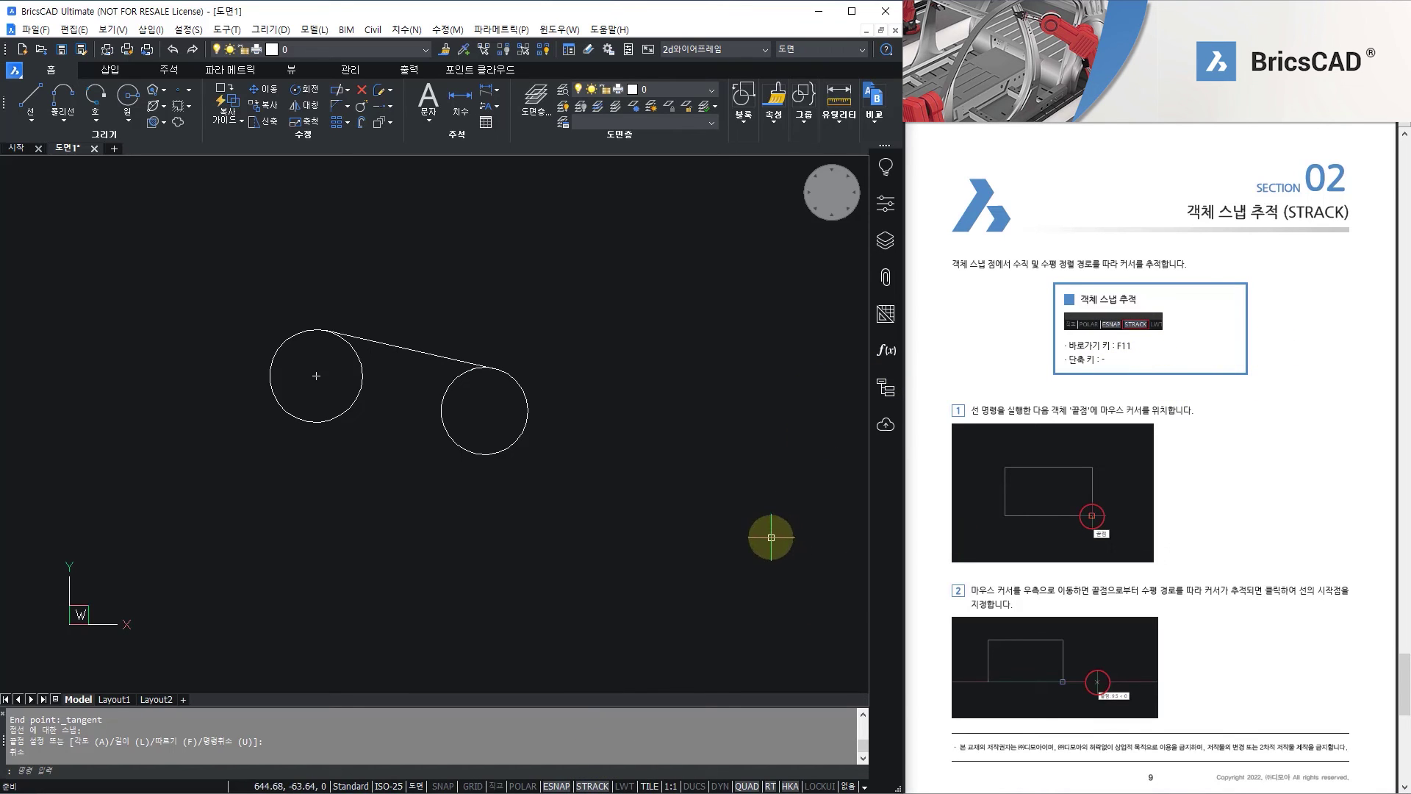
{"action": "middle_click_drag", "start_coordinate": [707, 529], "coordinate": [321, 487]}
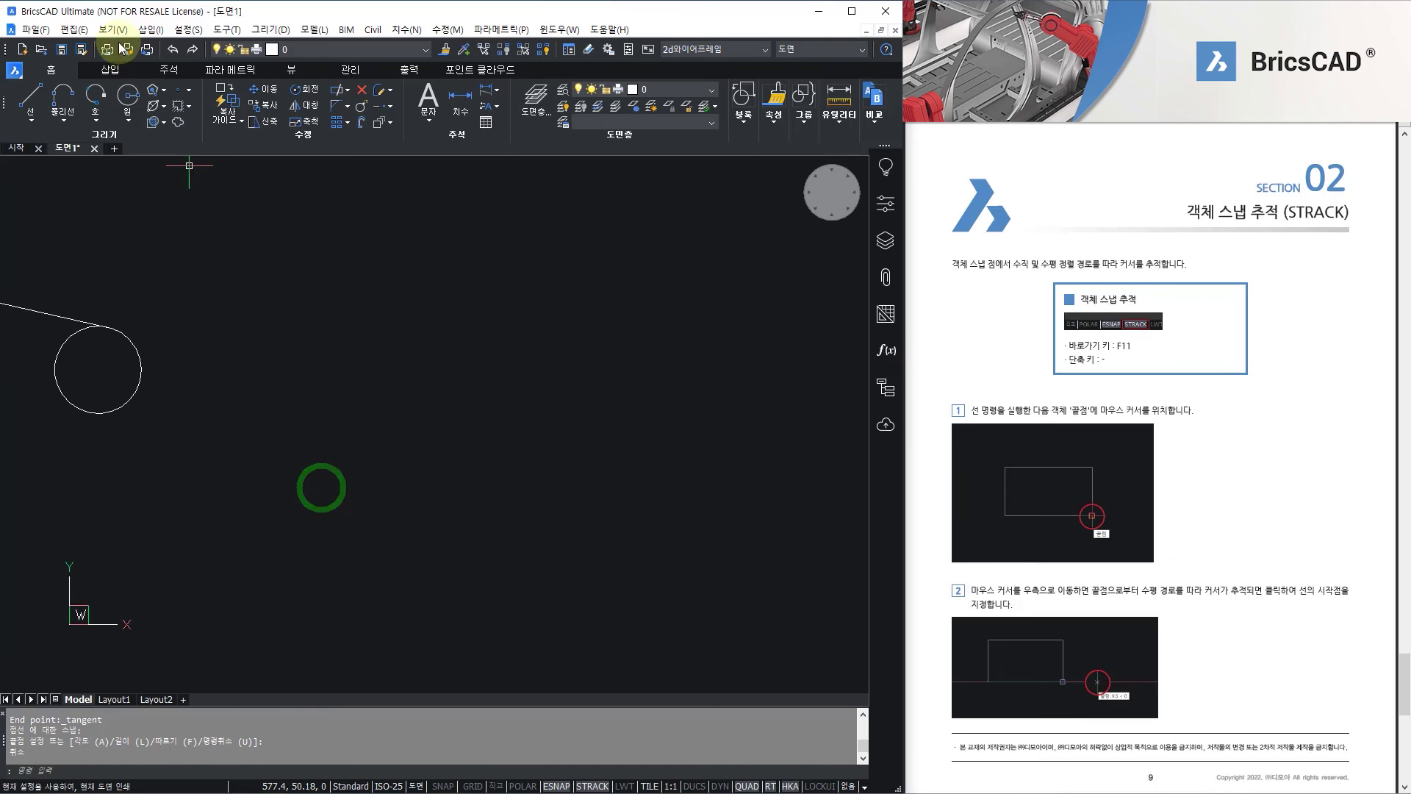
{"action": "left_click", "coordinate": [163, 89]}
{"action": "left_click", "coordinate": [163, 105]}
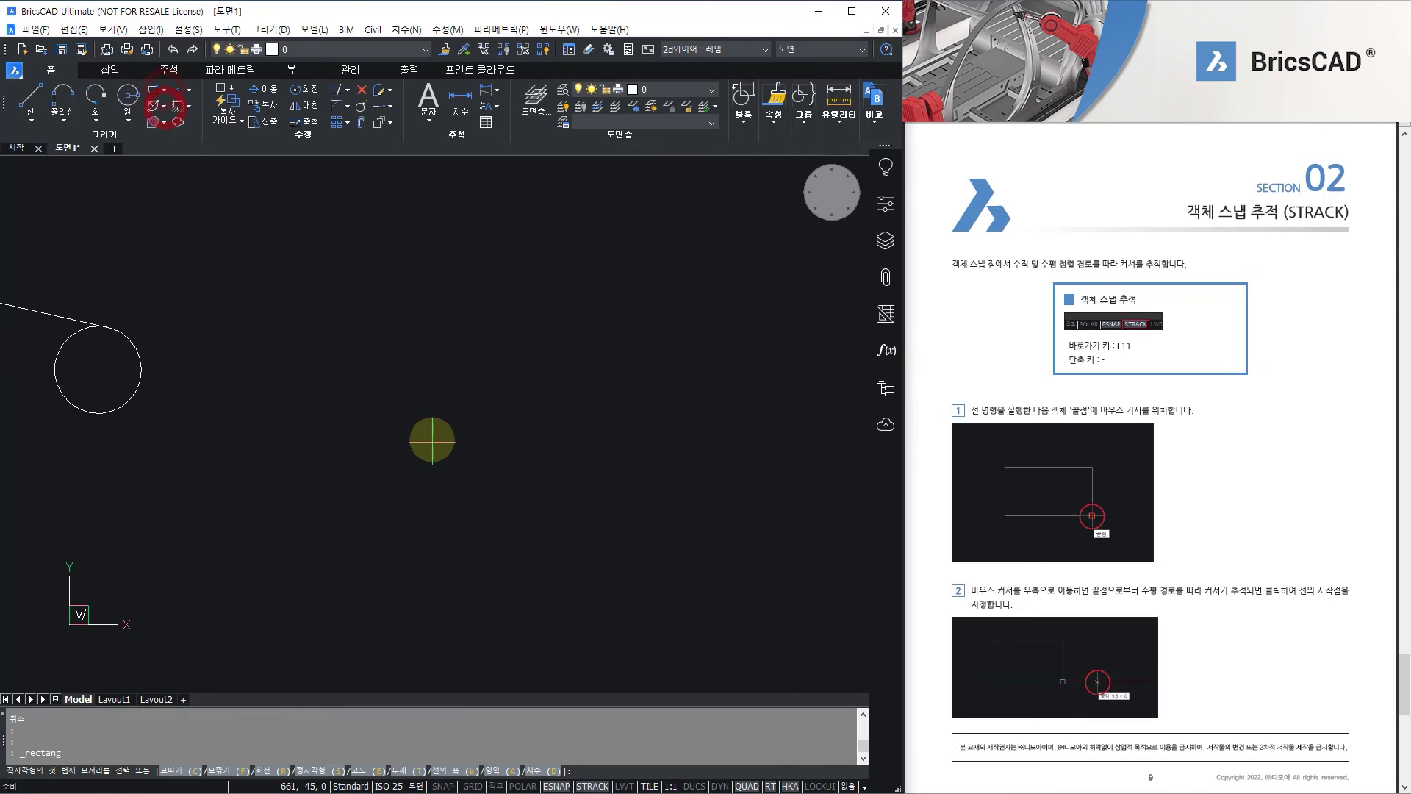
{"action": "left_click", "coordinate": [365, 364]}
{"action": "left_click", "coordinate": [536, 468]}
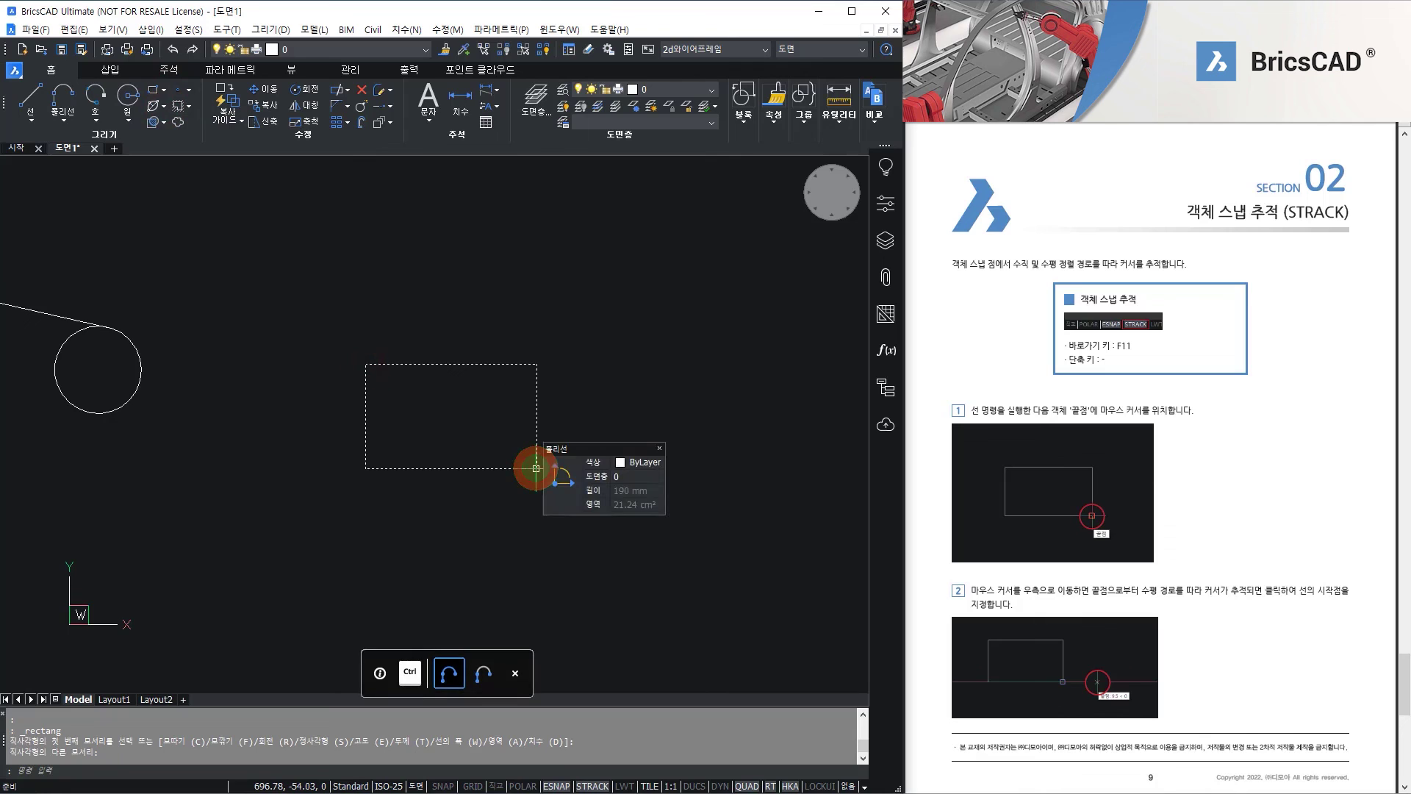
{"action": "key", "text": "Escape"}
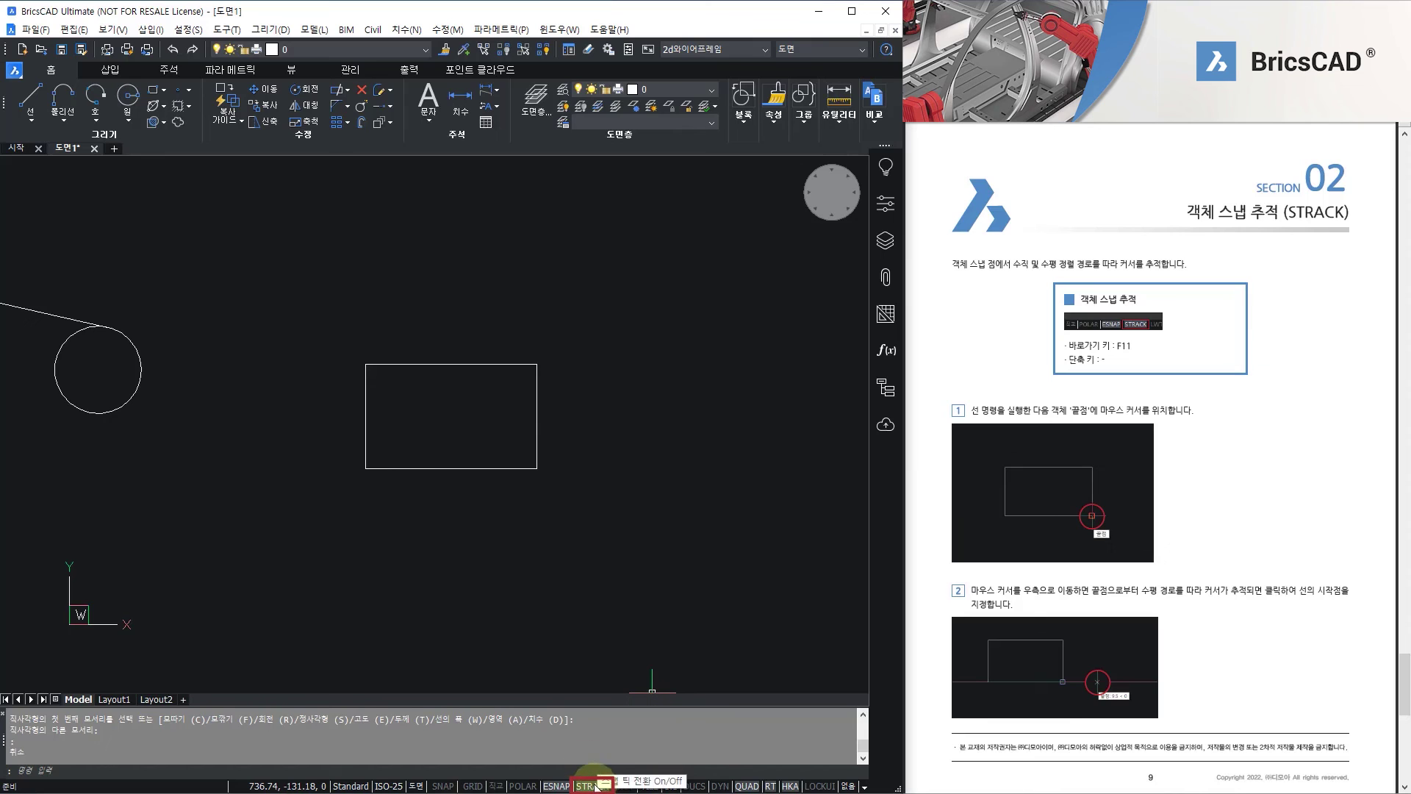
Draw a vertical line 30 mm to the right of the rectangle, tracking from its lower-right and upper-right corners with Ortho on
{"action": "left_click", "coordinate": [31, 103]}
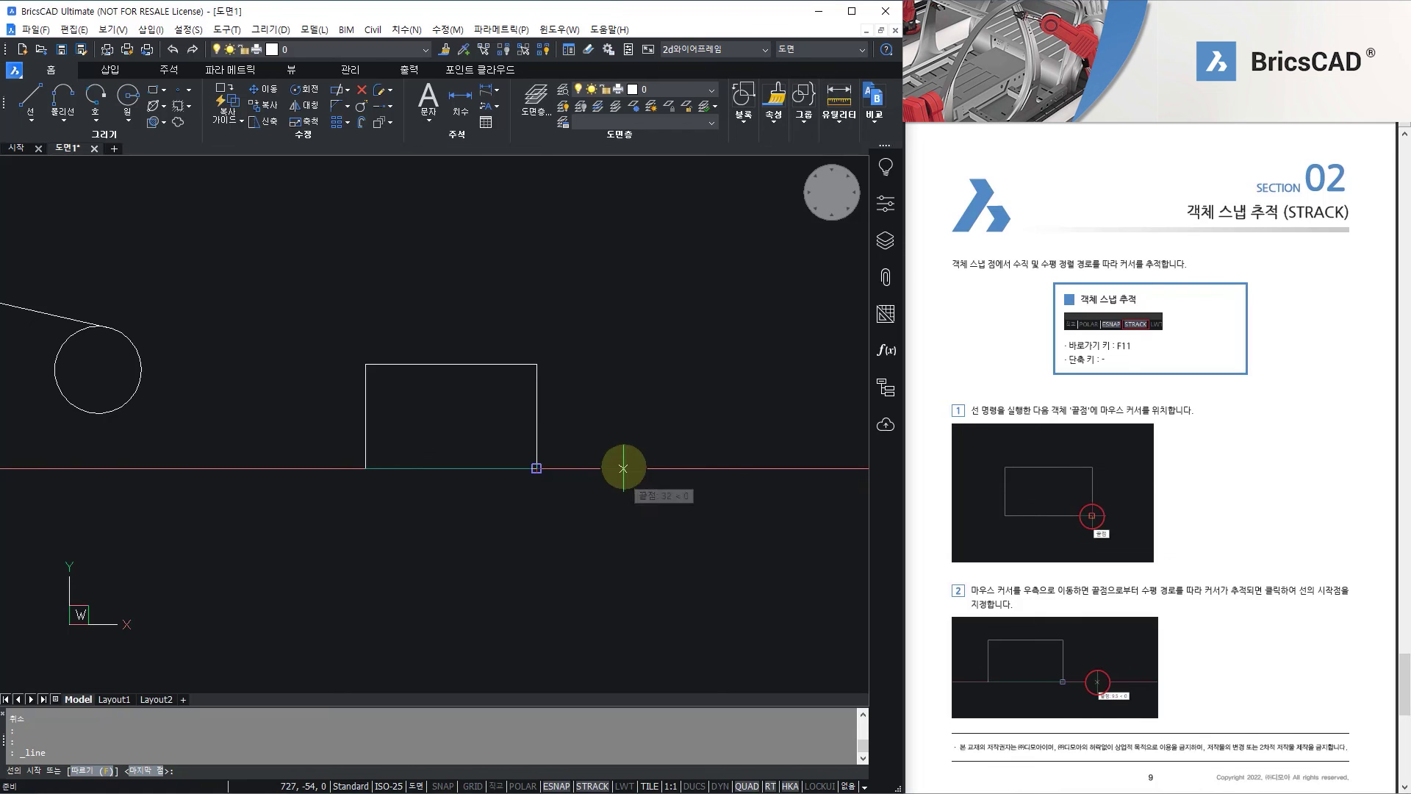
{"action": "left_click", "coordinate": [623, 468]}
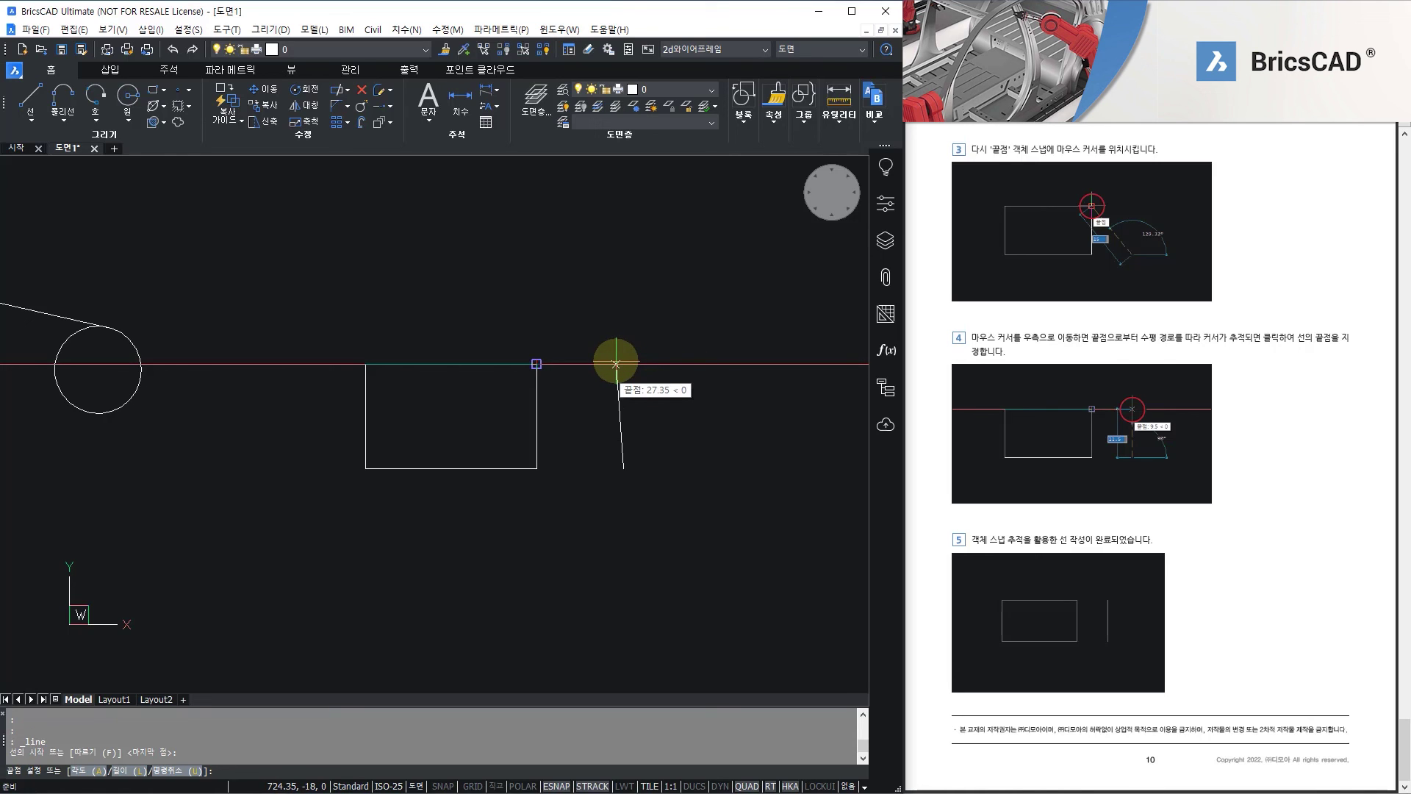
{"action": "key", "text": "F8"}
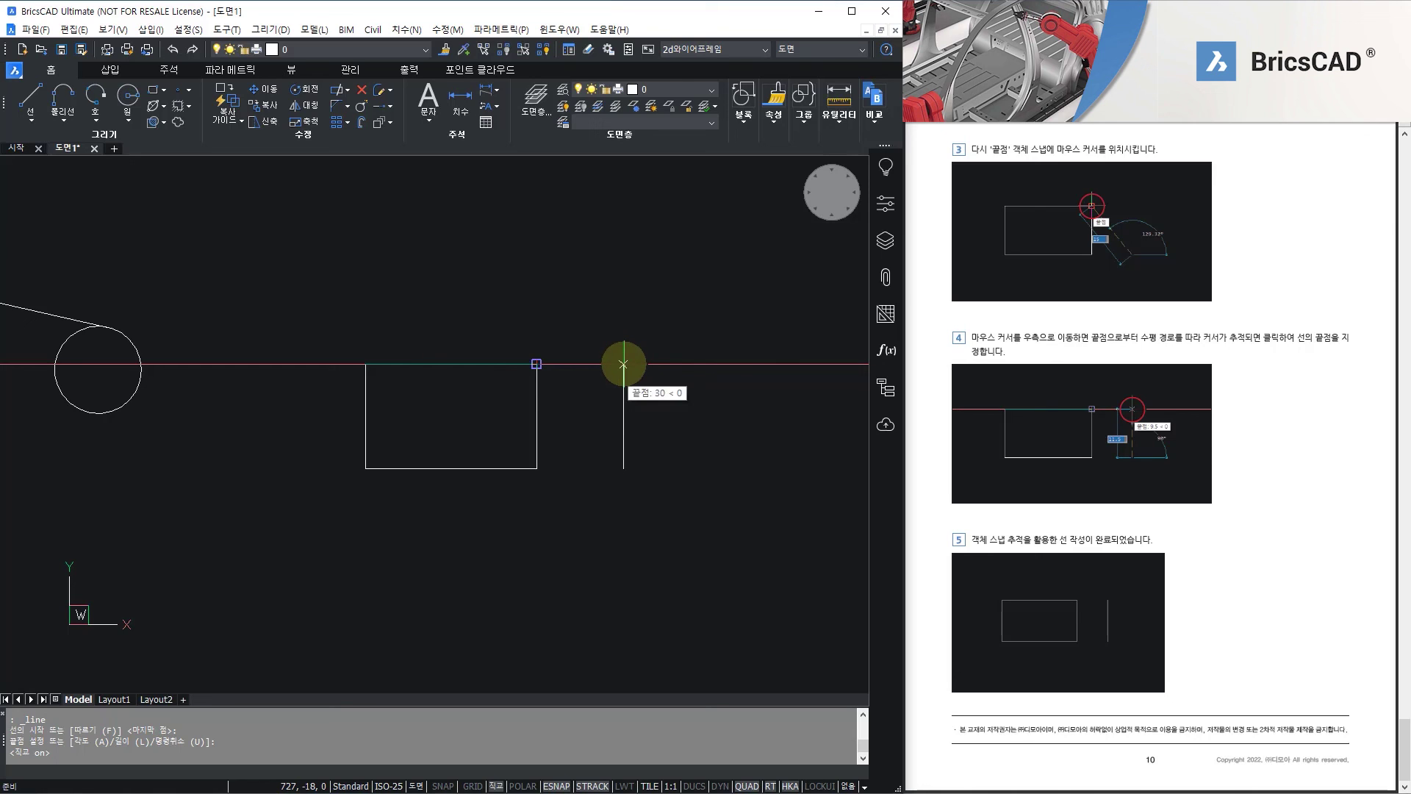
{"action": "left_click", "coordinate": [624, 364]}
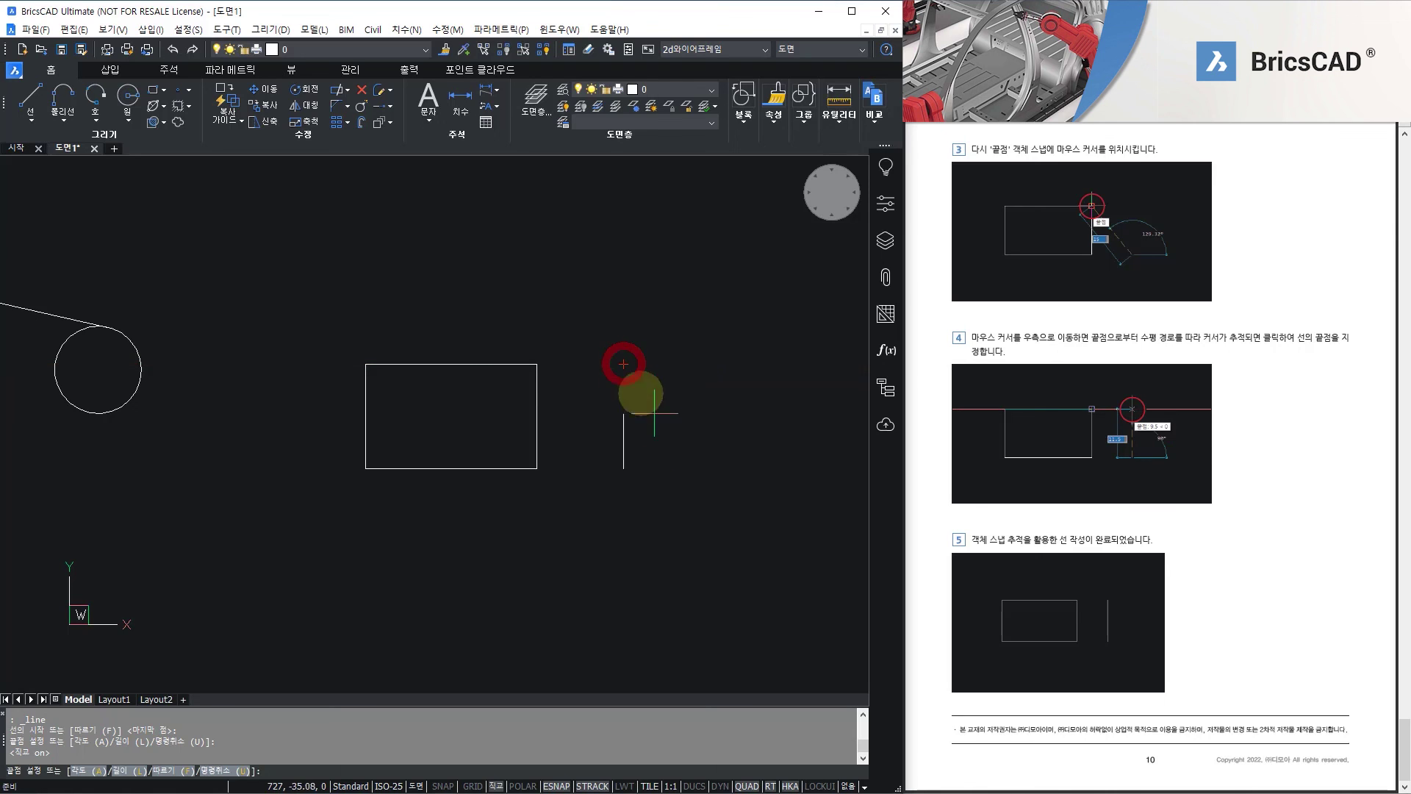
{"action": "left_click", "coordinate": [623, 364]}
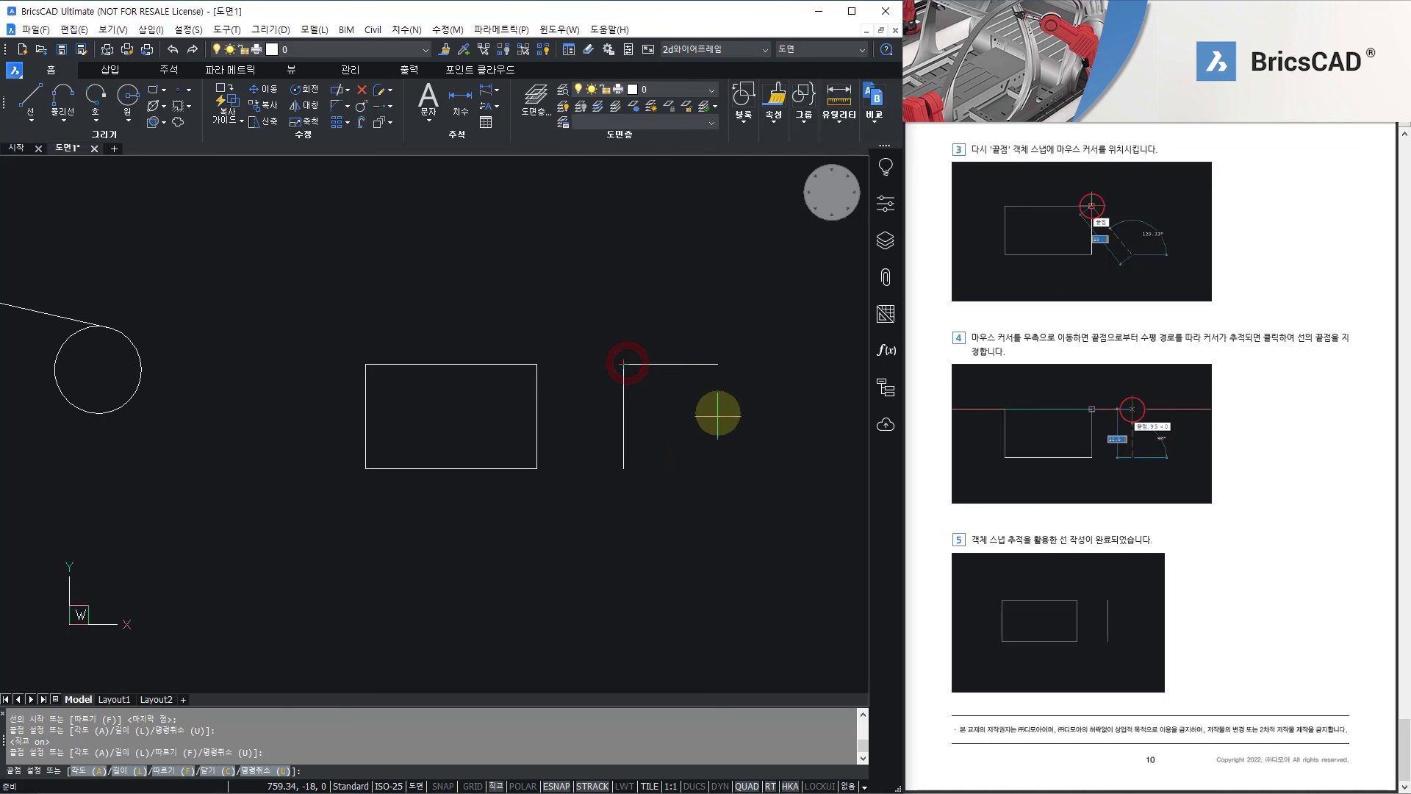
{"action": "key", "text": "Escape"}
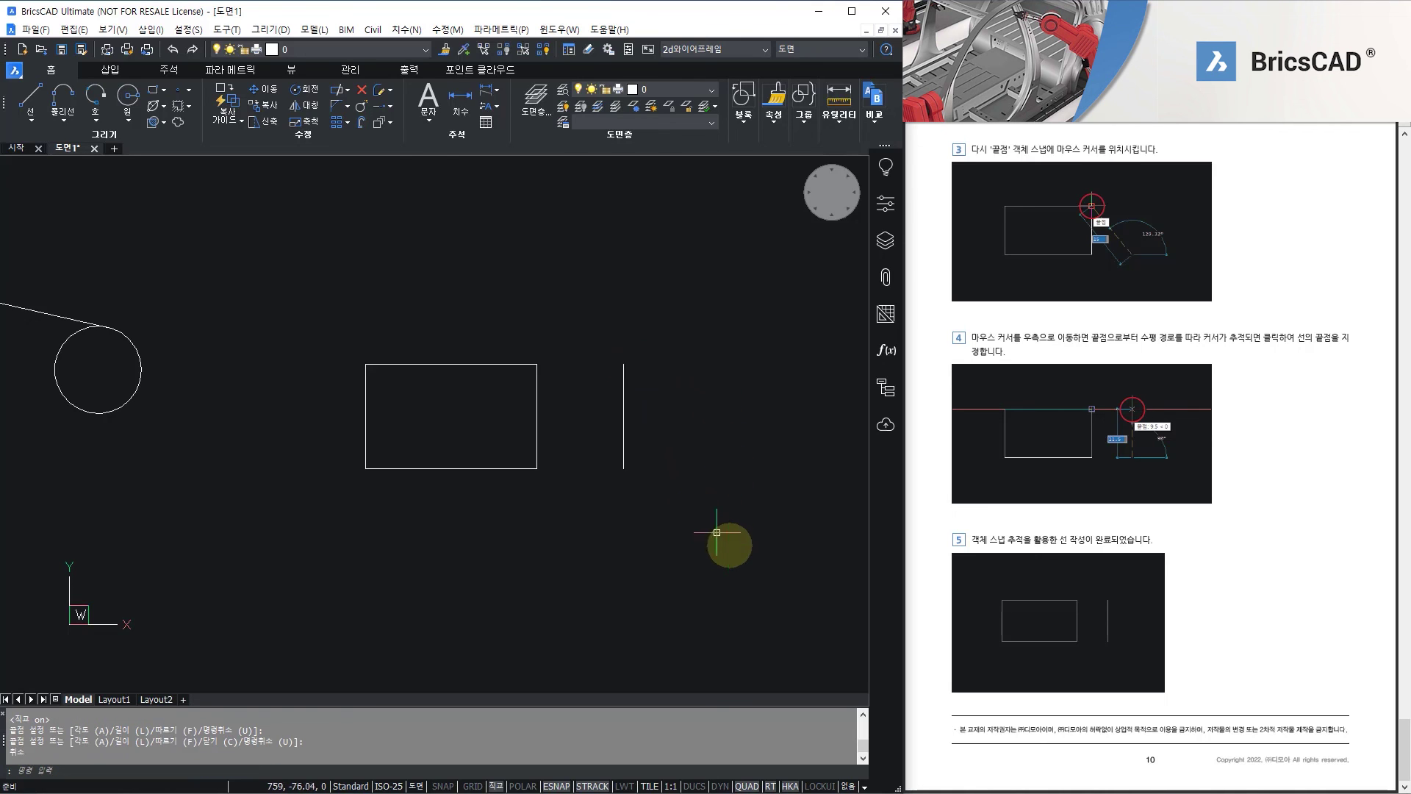